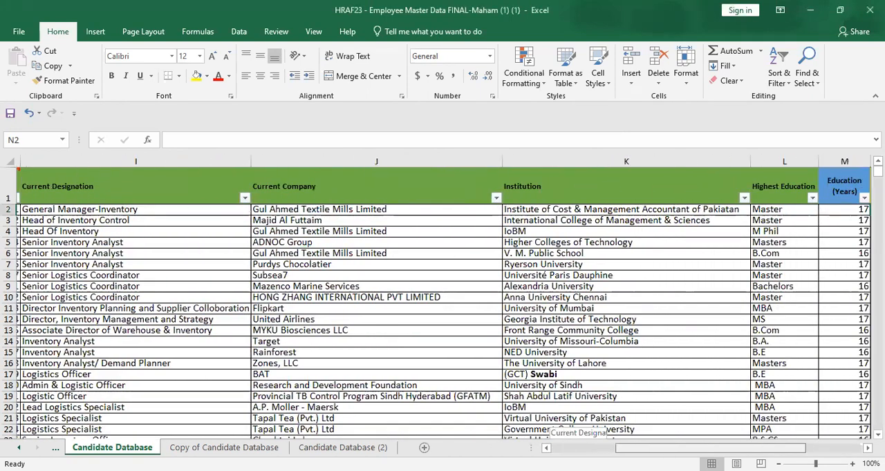
Step: Start a VLOOKUP formula in the first Required Education cell, N2, with grade cell C2 as the lookup value
drag(600, 412, 459, 300)
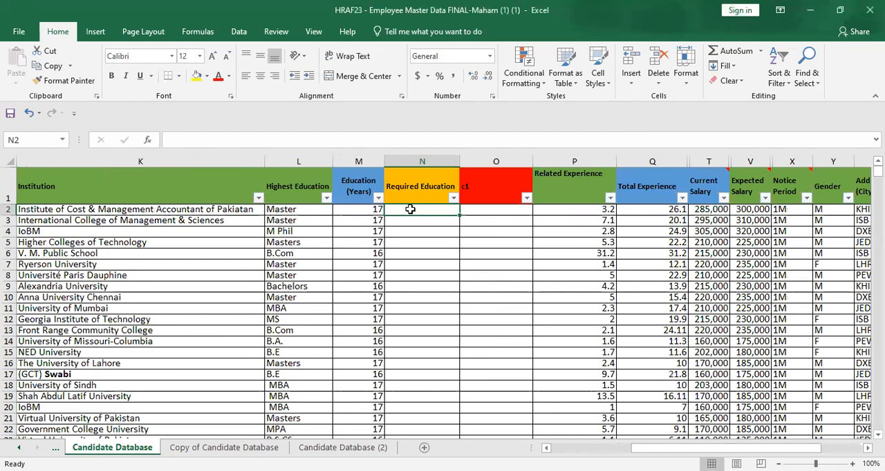
text(=)
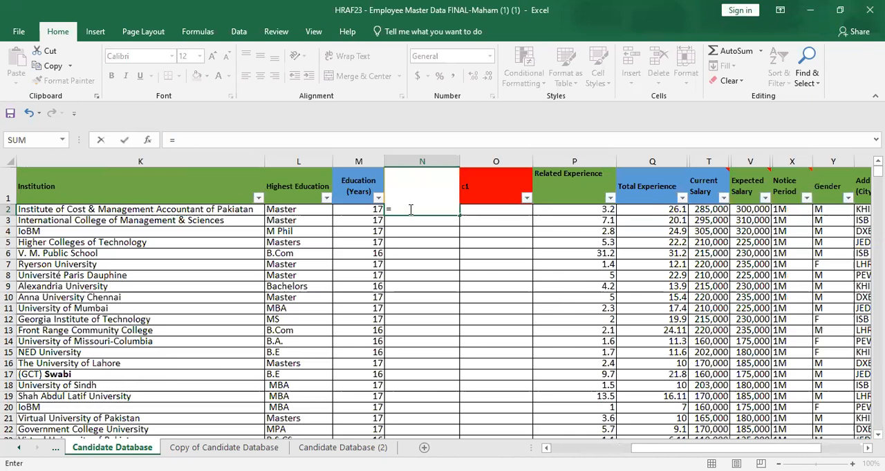
text(v)
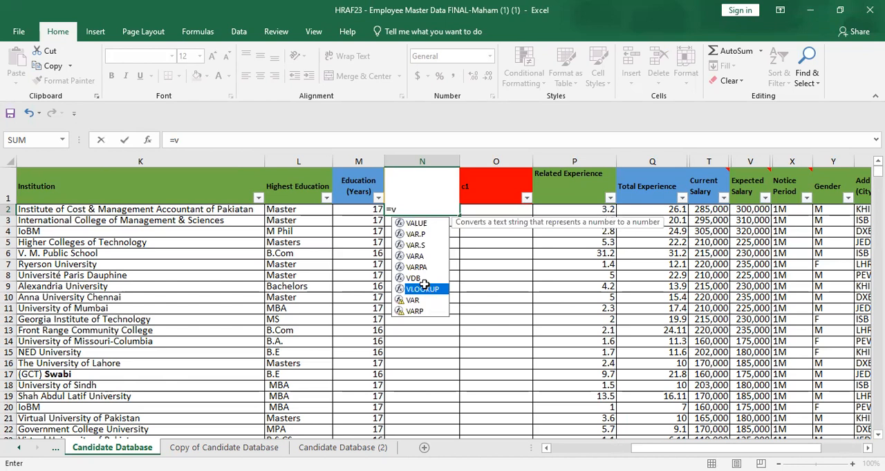
key(Tab)
text(c2,)
Step: Set the VLOOKUP's table array to B1:M11 on the Grading Structure sheet
drag(651, 448, 203, 337)
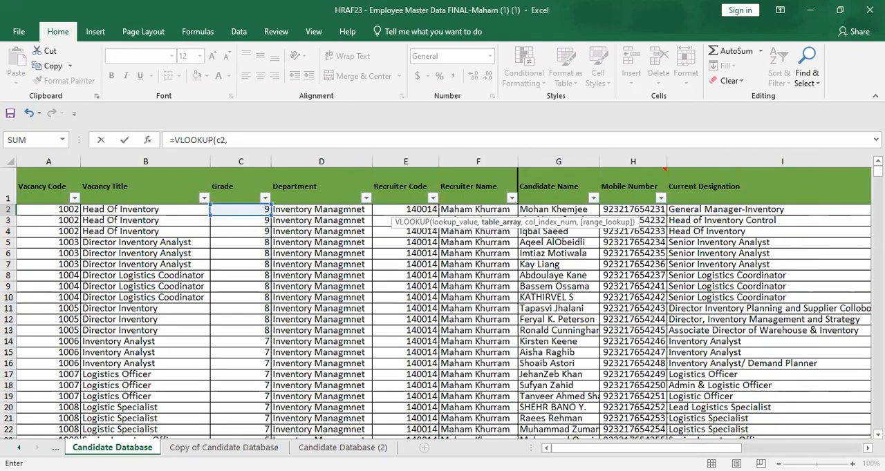
click(55, 448)
click(55, 448)
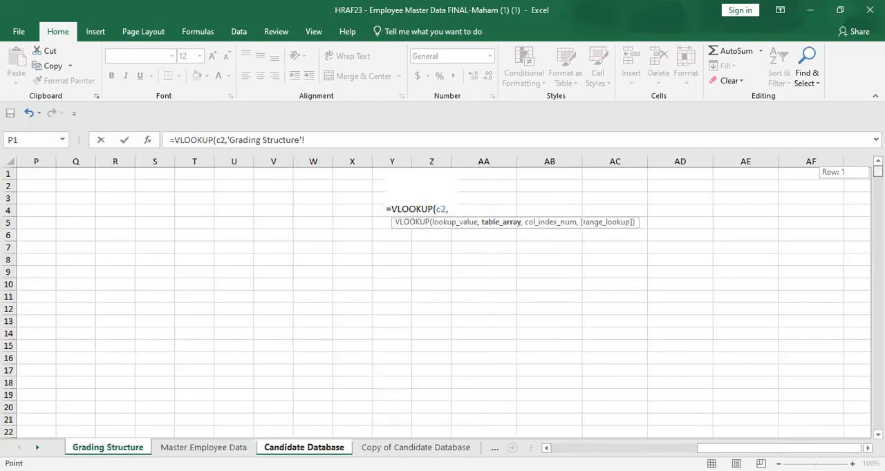
drag(795, 448, 615, 447)
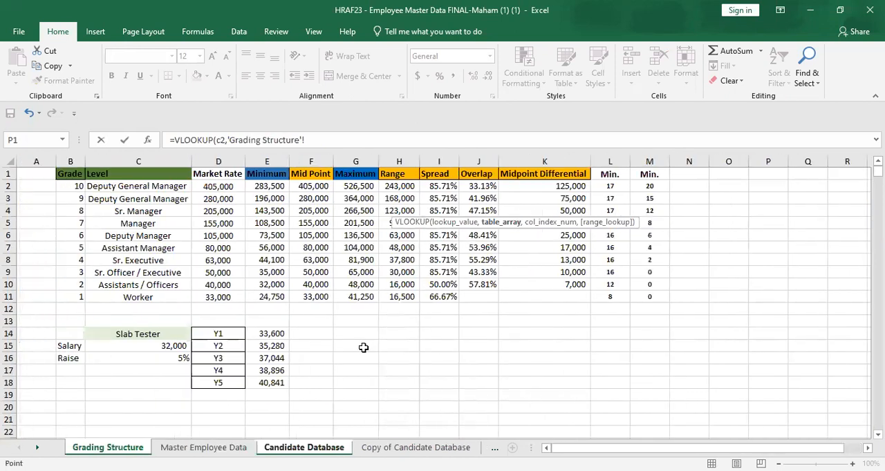
click(66, 174)
drag(176, 197, 647, 297)
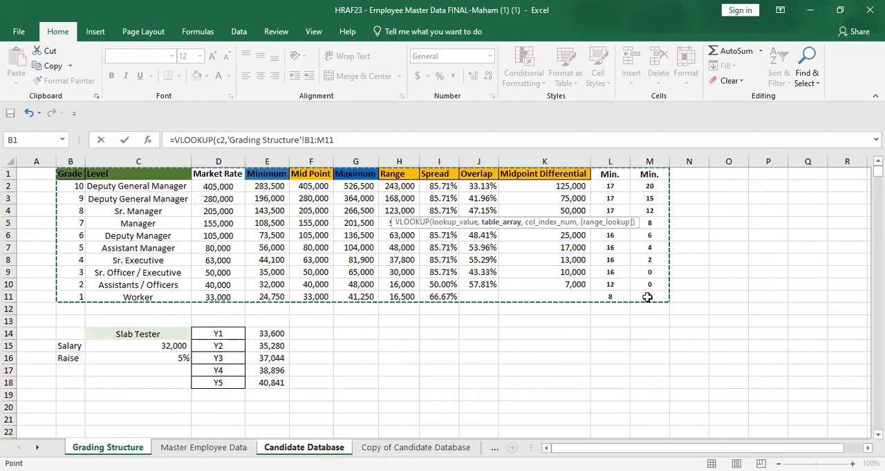
Step: Complete the VLOOKUP with column index 11 and range lookup 0, and enter the formula
text(,11)
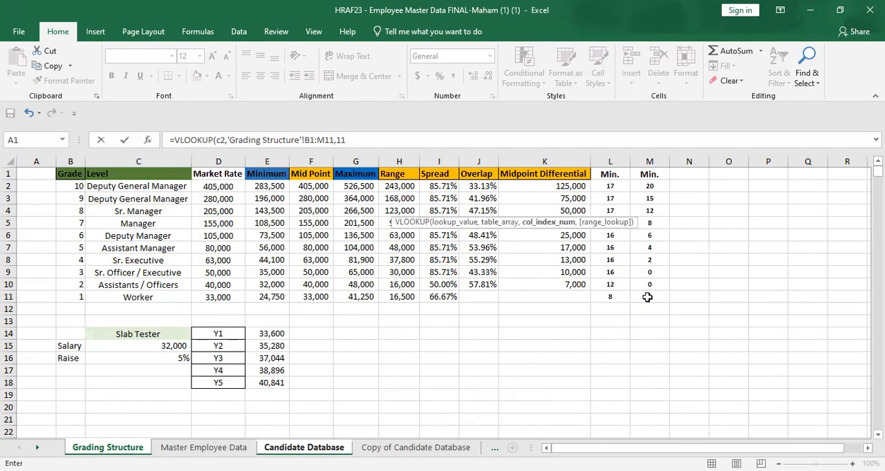
text(,0)
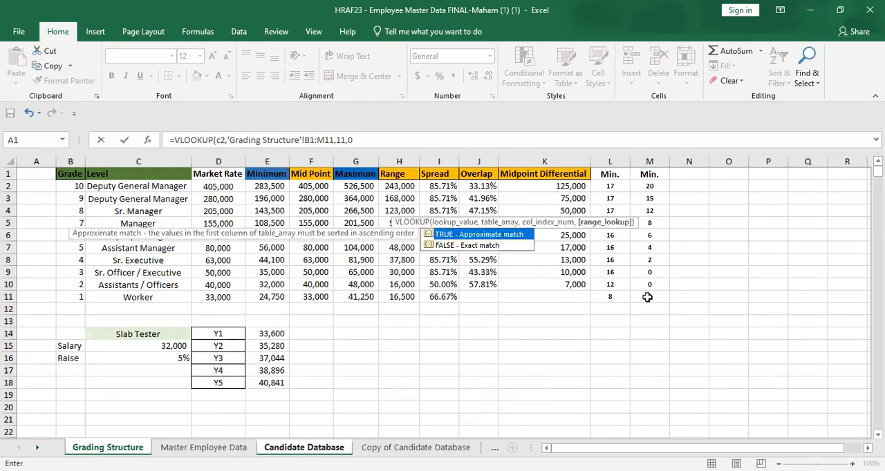
text())
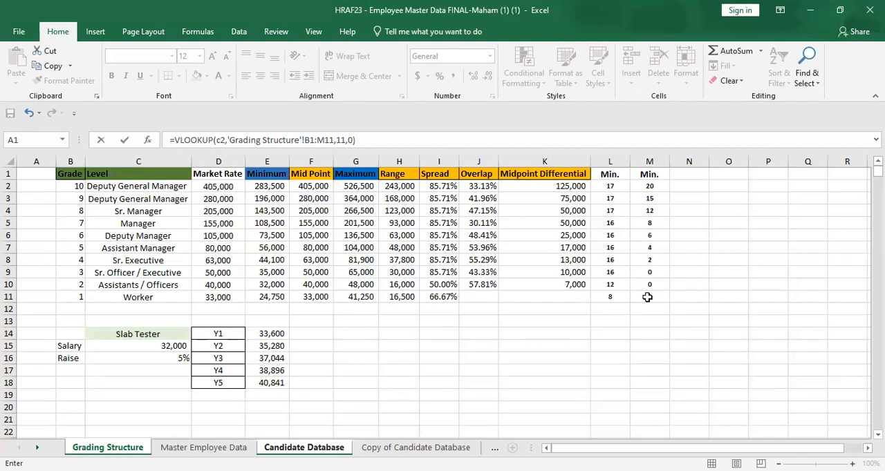
key(Return)
Step: Make the table range in N2's VLOOKUP absolute, as $B$1:$M$11
click(673, 209)
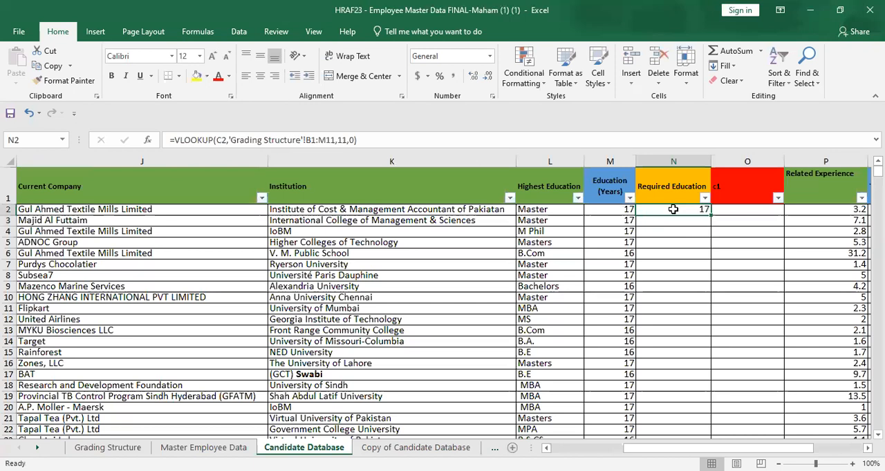
click(306, 138)
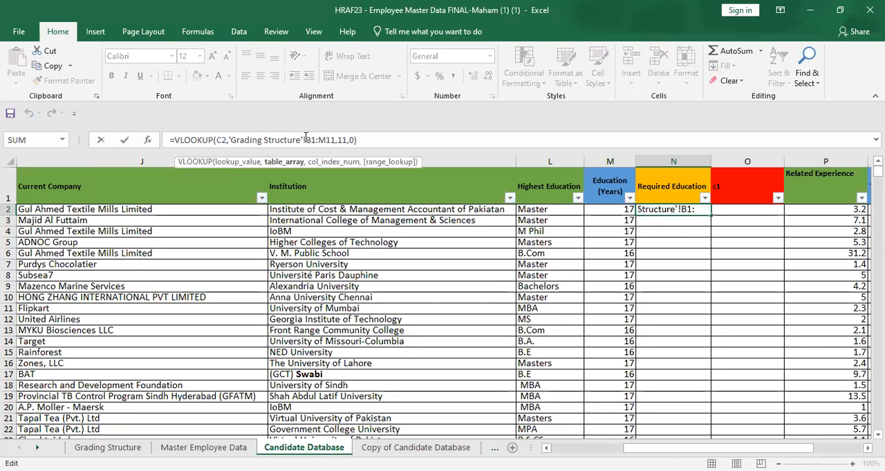
text($)
key(Right)
text($B)
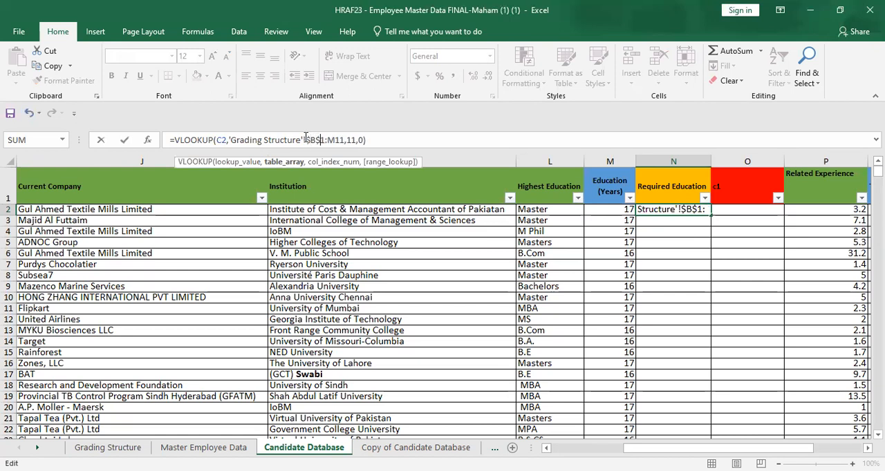
text($)
key(Right)
text($)
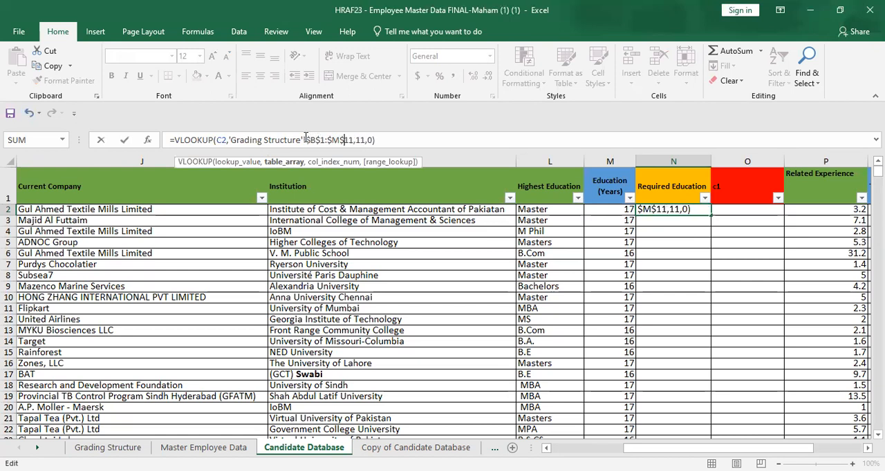
key(Return)
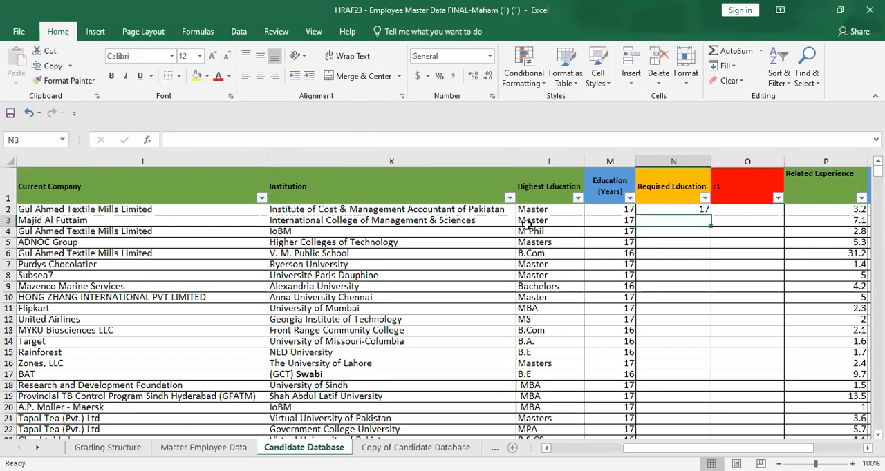
Step: Copy the Required Education formula from N2 down the column to row 40
click(677, 210)
drag(711, 216, 688, 415)
scroll(815, 179, up, 6)
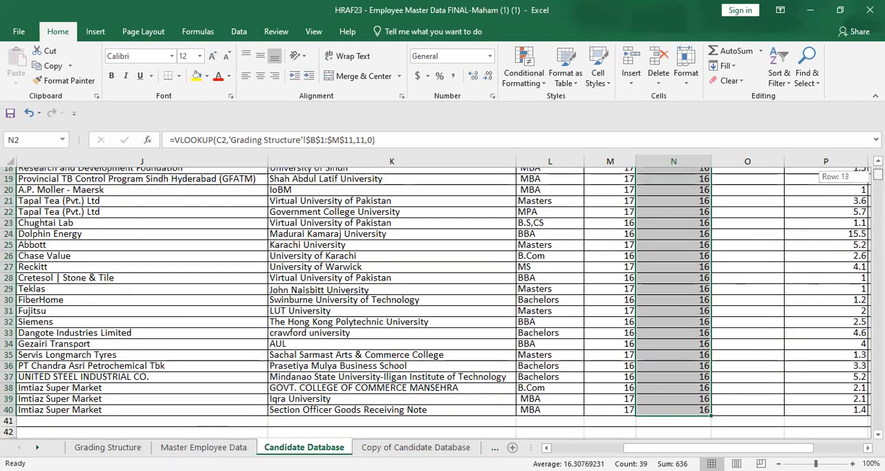
Step: Start an IF formula in c1 cell O2 that tests whether education years meet the required education, M2>=N2
click(770, 210)
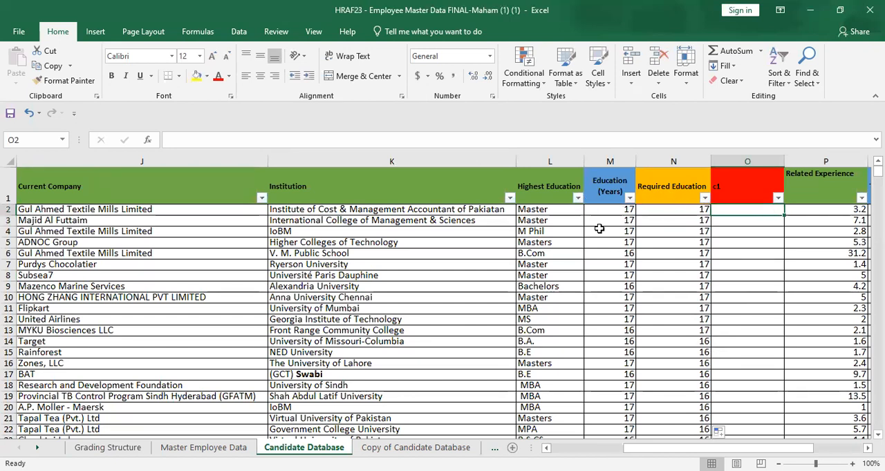
text(=)
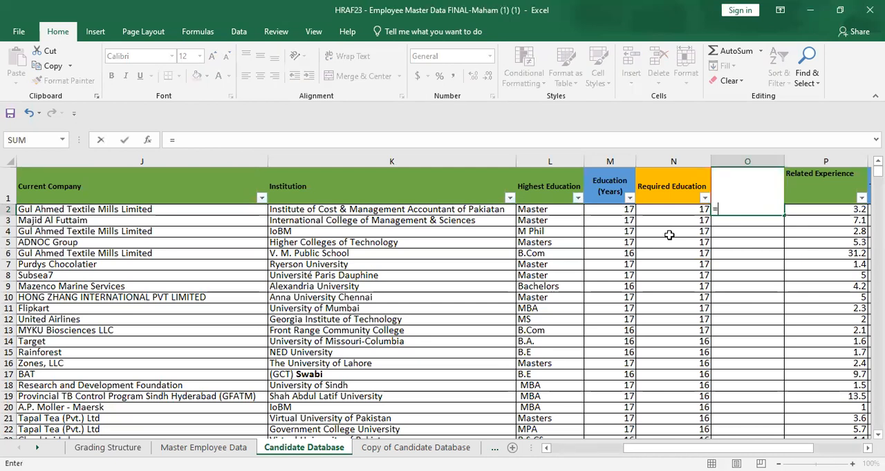
text(if)
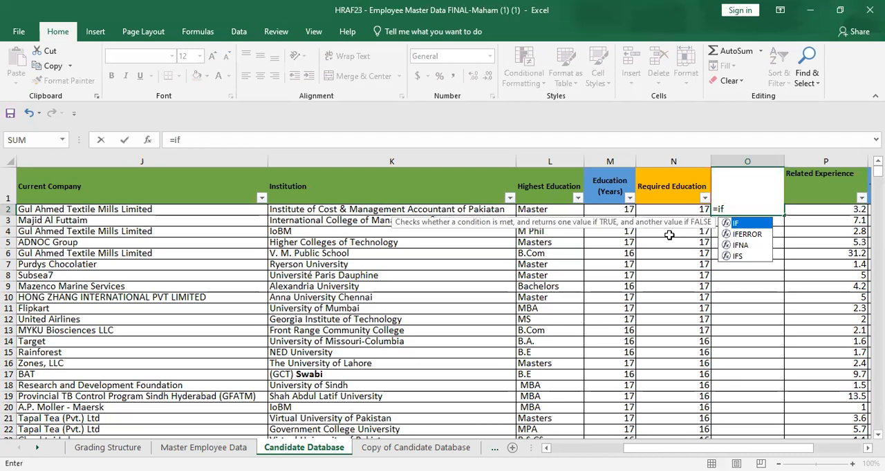
key(Tab)
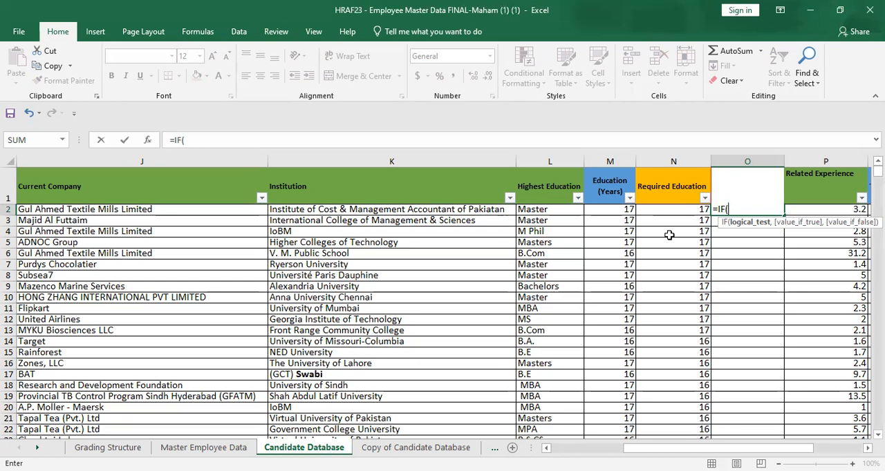
click(617, 211)
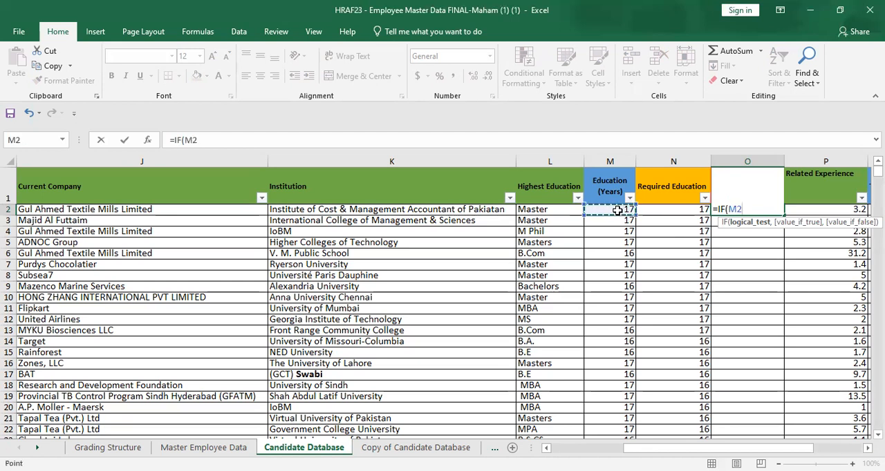
text(<)
key(BackSpace)
text(>=)
key(Left)
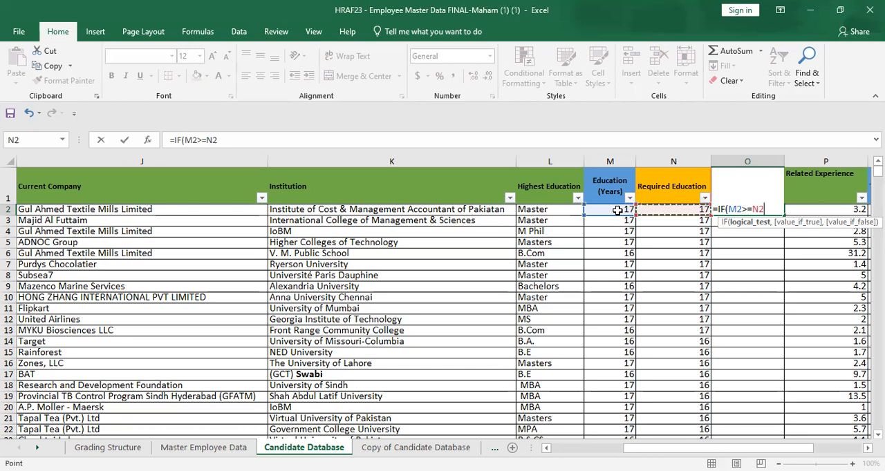
Step: Complete O2's IF formula to return "shortlist" when true and "reject" when false
text(,)
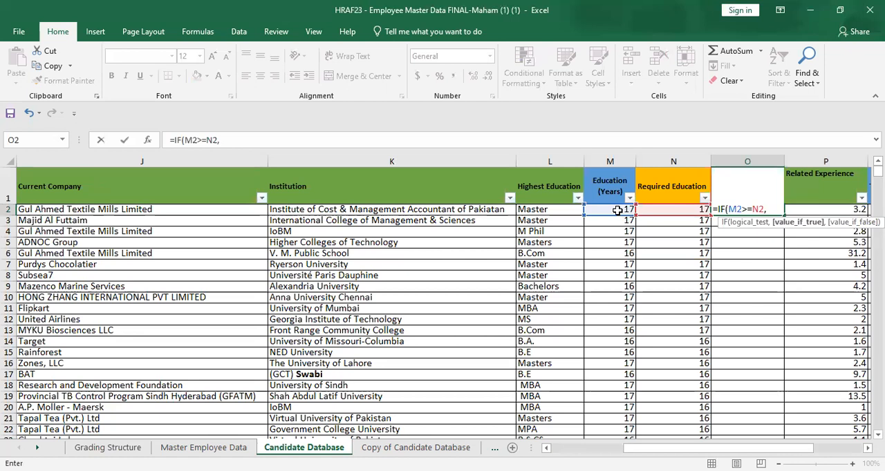
text("shortlist")
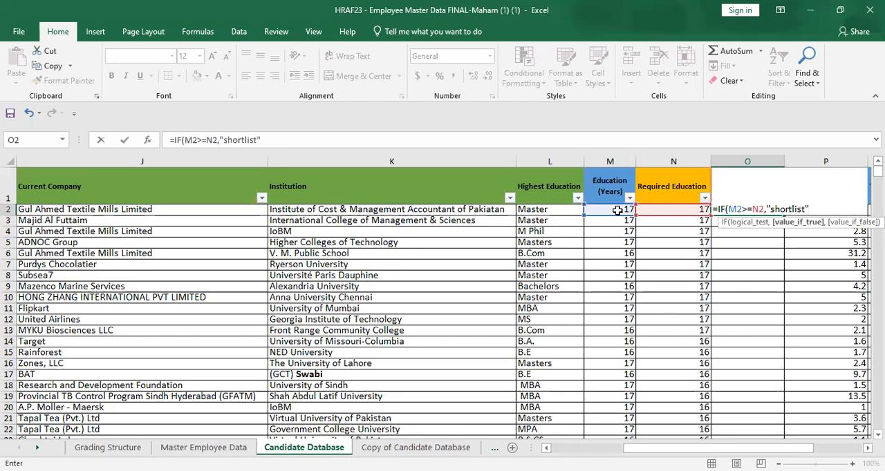
text(,)
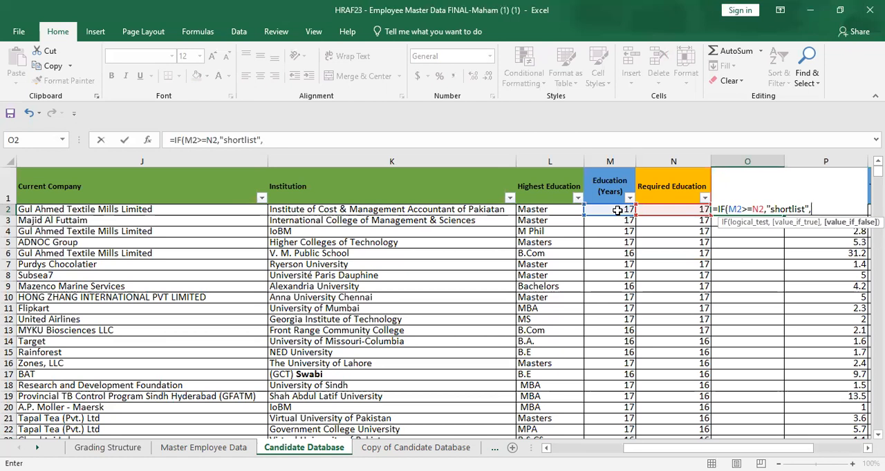
text(")
text(reject")
key(Return)
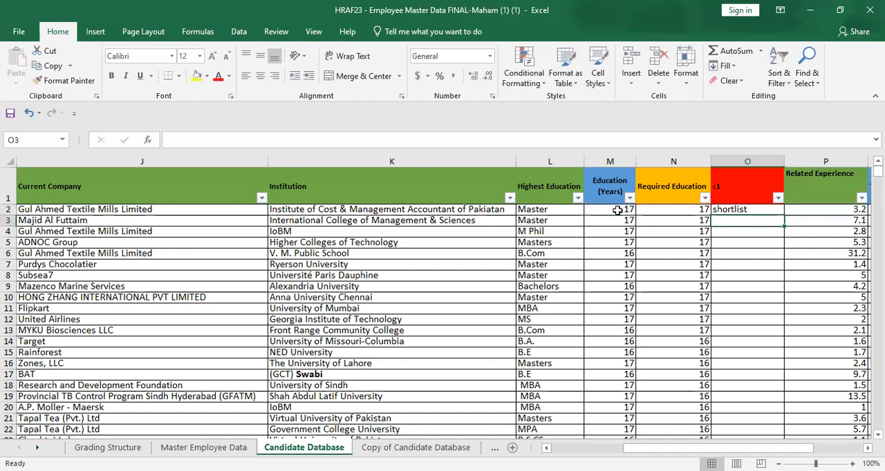
Step: Copy the c1 formula from O2 down the column to row 40
click(754, 210)
drag(779, 215, 745, 407)
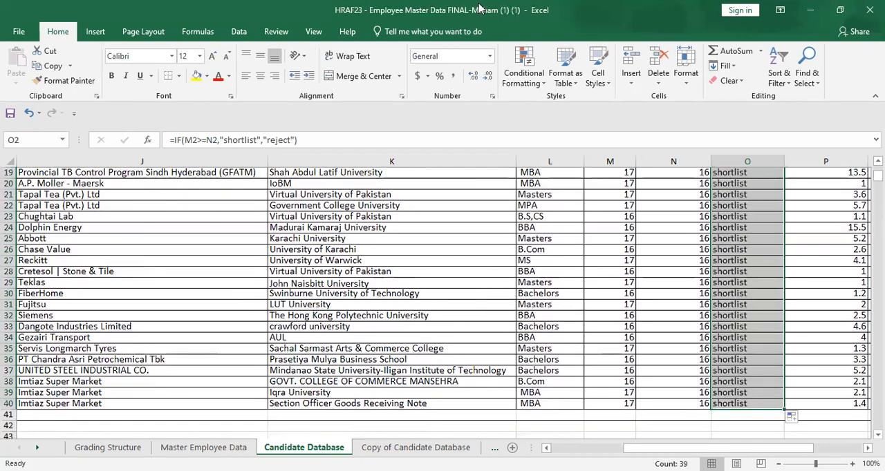
scroll(822, 207, up, 6)
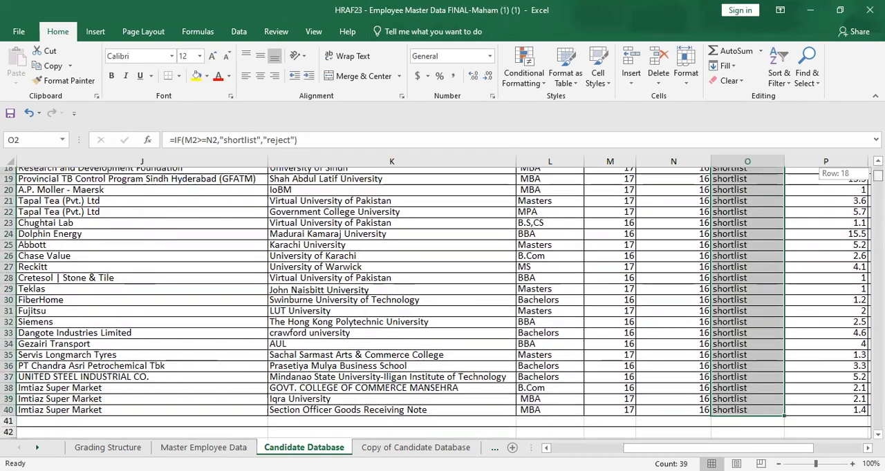
click(733, 297)
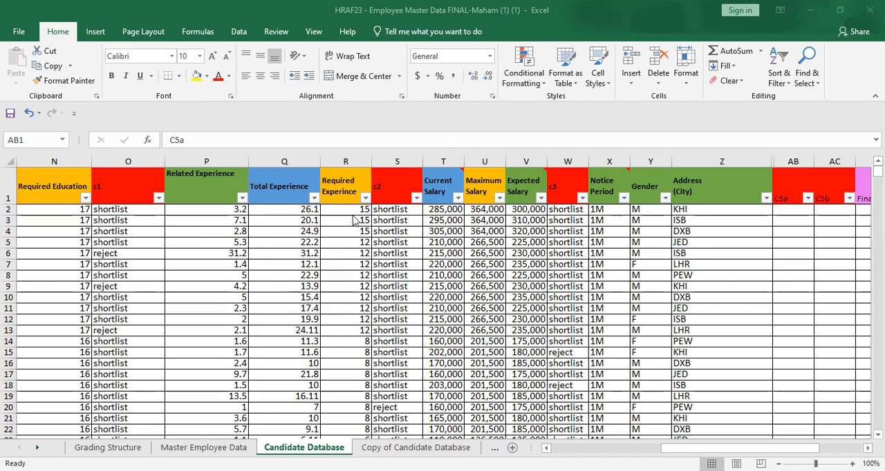
Step: Examine the formulas in the c2, Maximum Salary and c3 columns and the first empty C5a cell, AB2
click(391, 254)
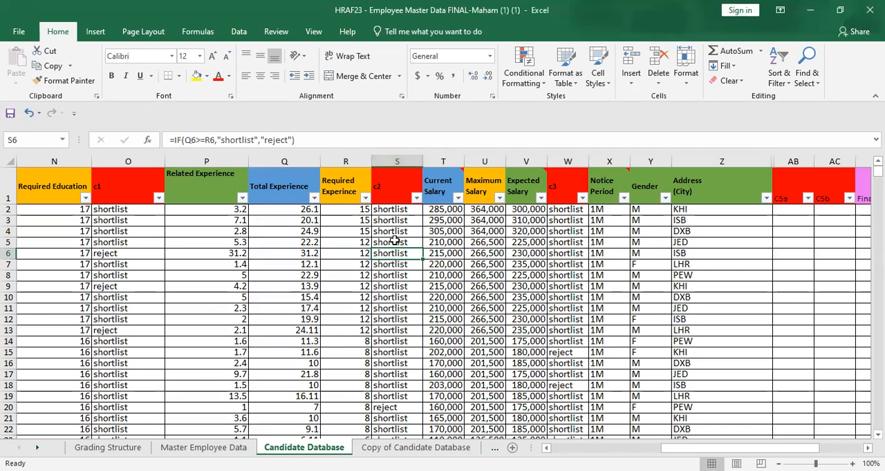
click(527, 220)
click(487, 208)
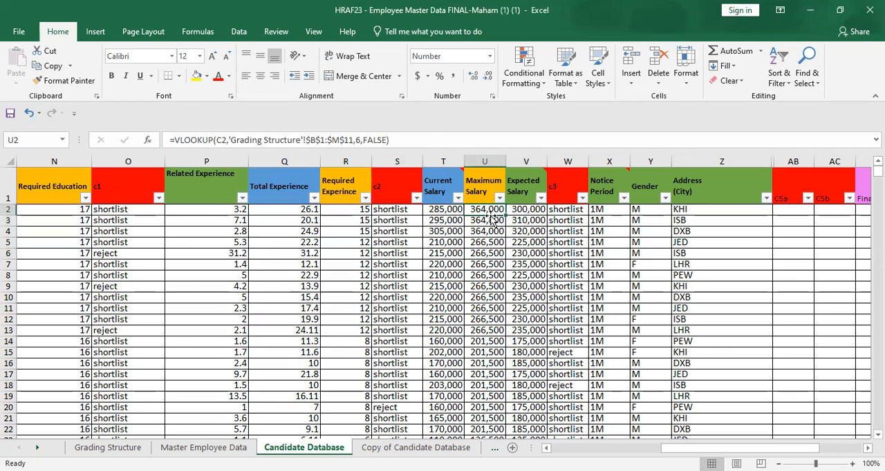
click(568, 220)
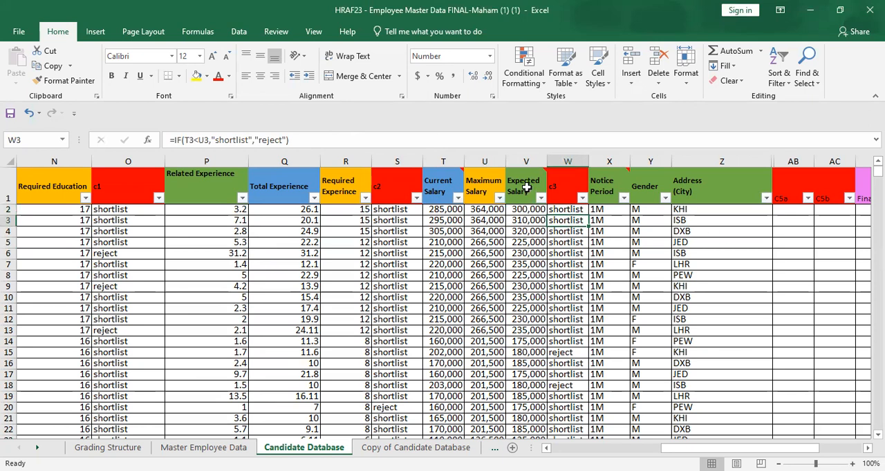
click(791, 211)
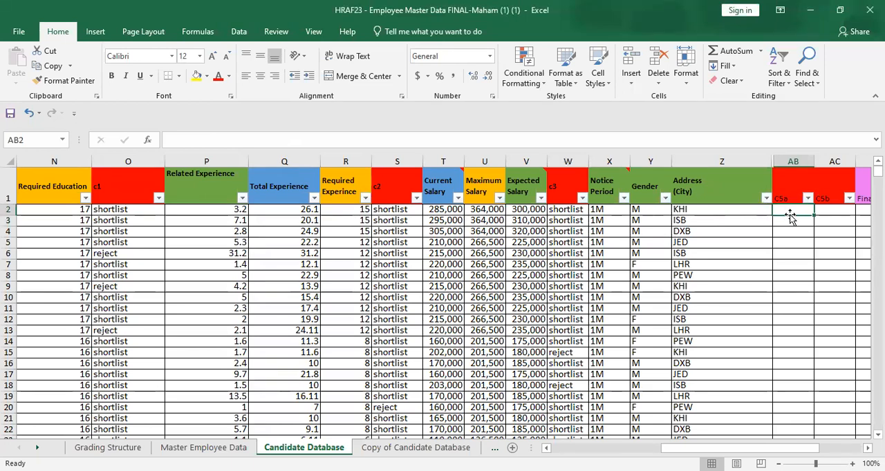
click(508, 243)
click(557, 230)
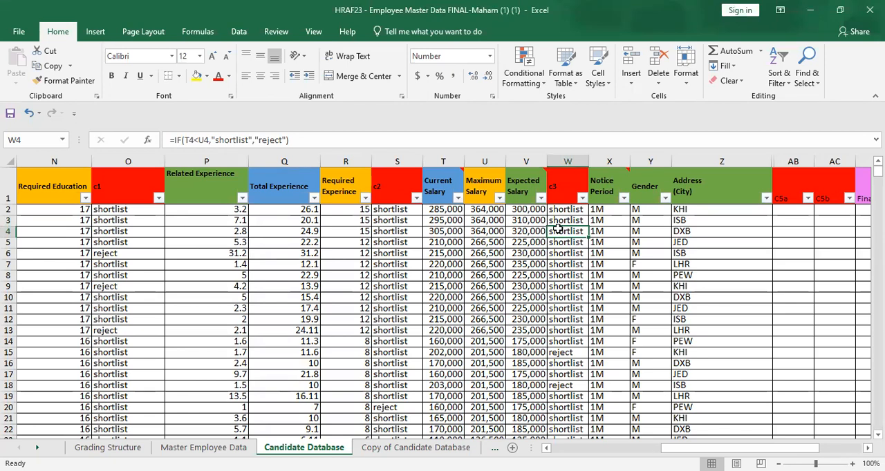
click(790, 214)
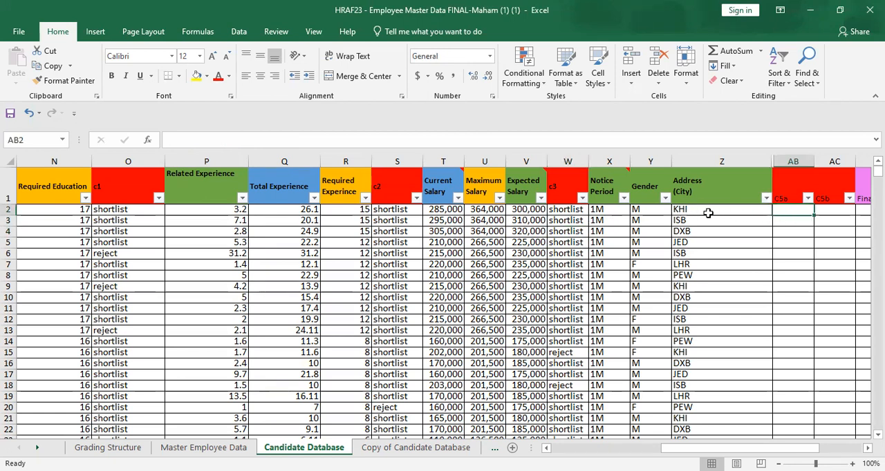
Step: Start an IF formula in C5a cell AB2 that tests whether the city in Z2 equals "KHI"
click(591, 141)
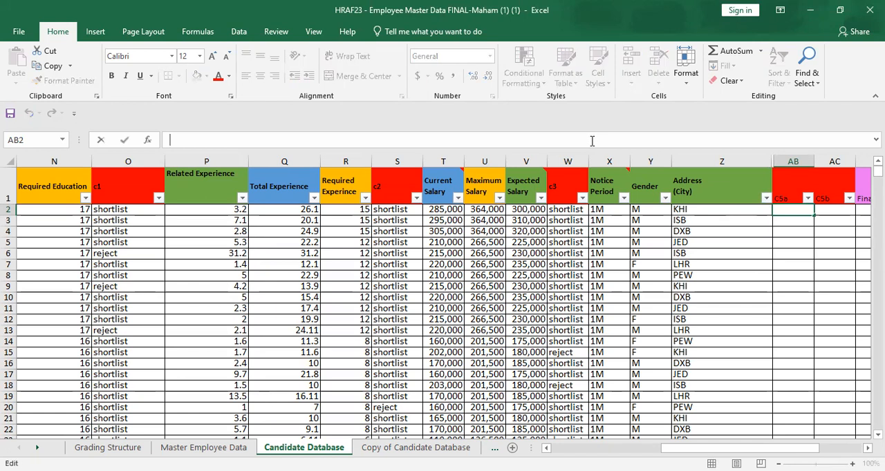
text(=if)
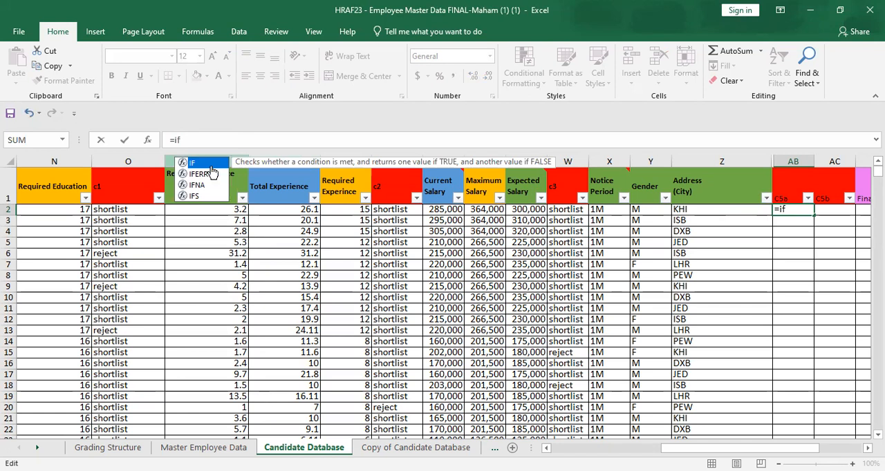
double_click(211, 167)
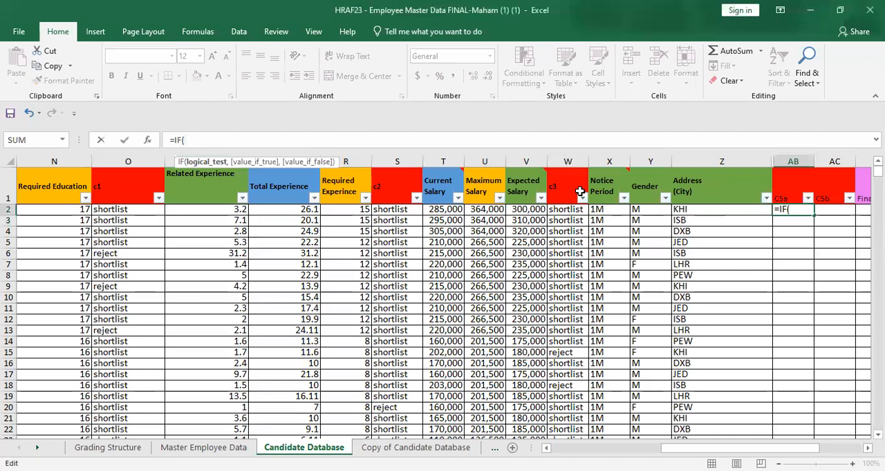
key(Left)
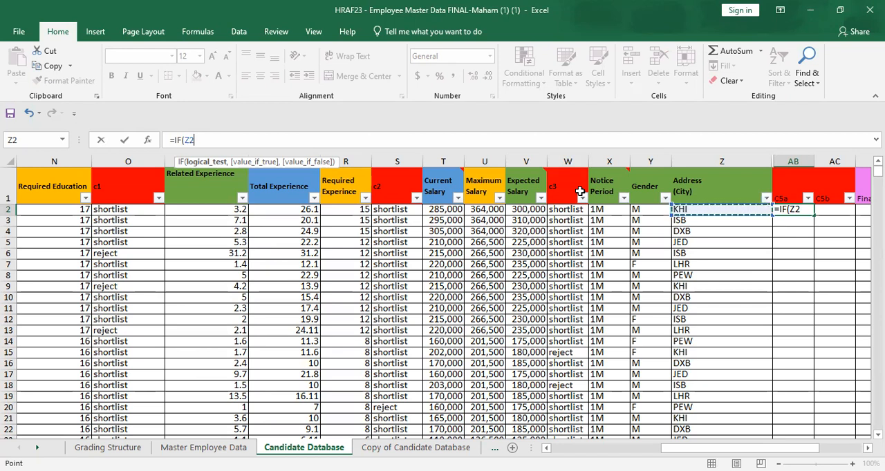
text(="KHI")
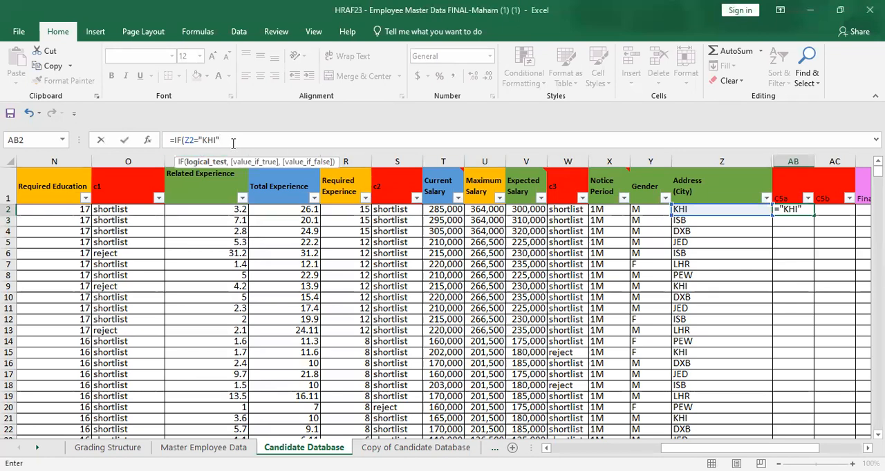
key(BackSpace)
text(,)
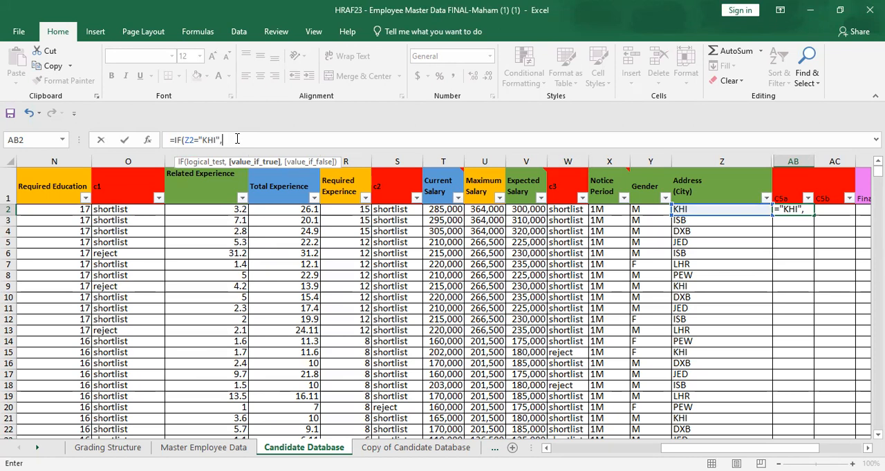
Step: Make AB2's IF formula return "SL" when the KHI test is true
text(")
text(s)
text(h)
key(BackSpace)
key(BackSpace)
text(SL")
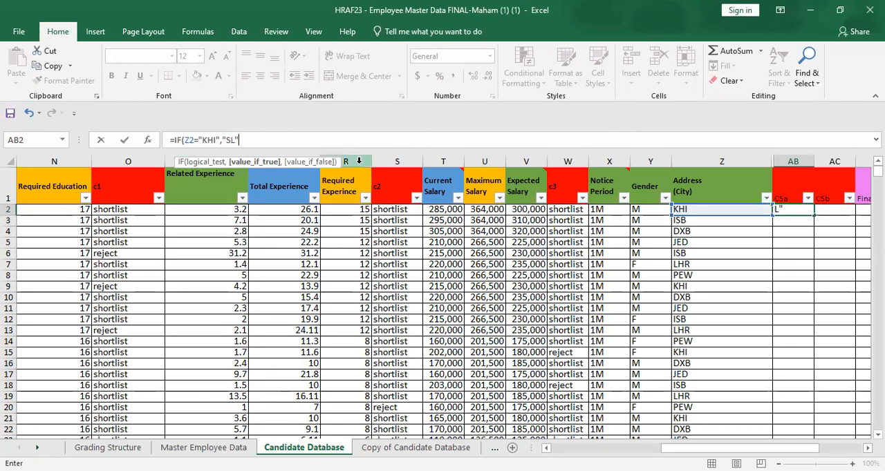
text(,)
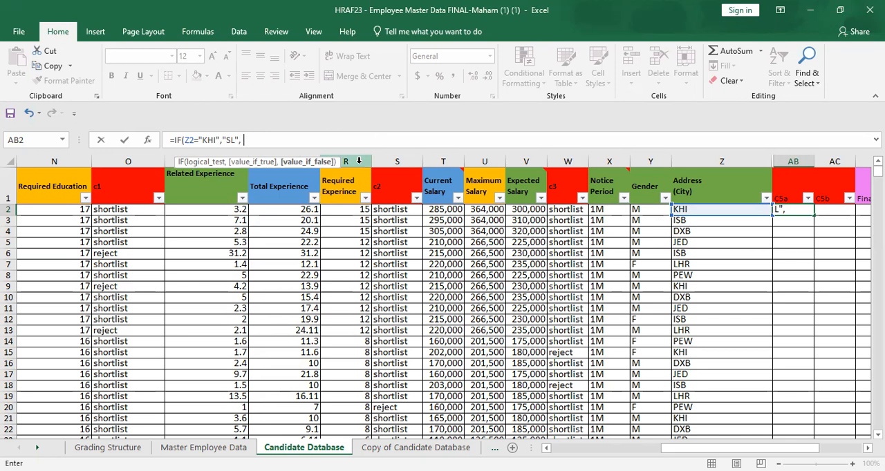
text(IF)
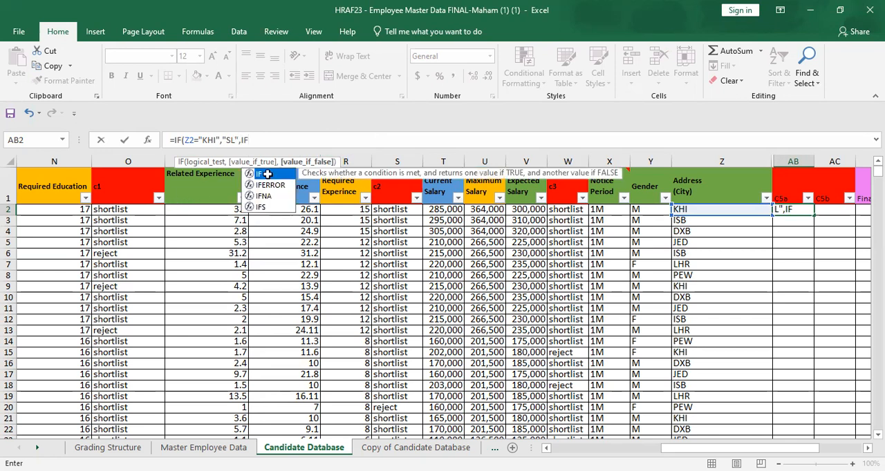
text(()
Step: Nest a second IF in AB2's formula as the false value, testing Z2="LHR" and returning "SL" when true
key(Left)
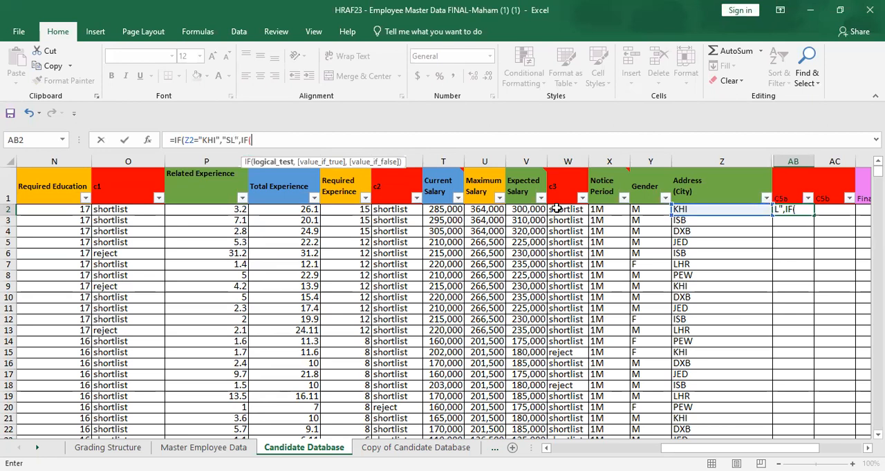
text(=)
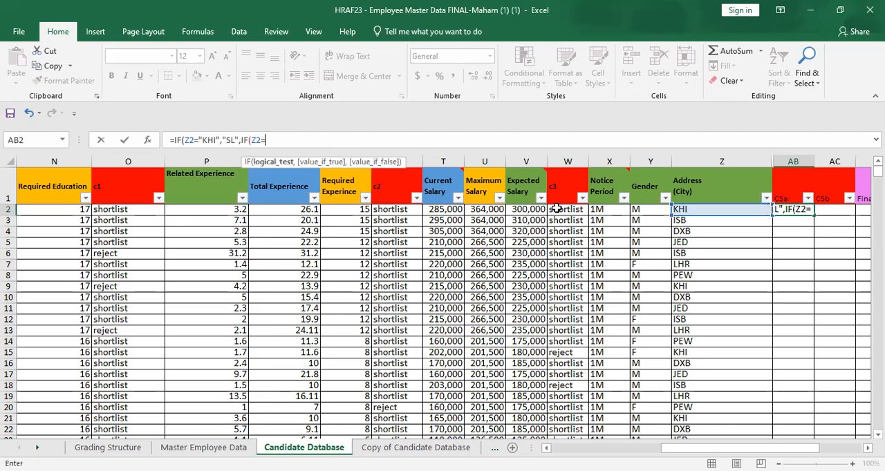
text("LHR",)
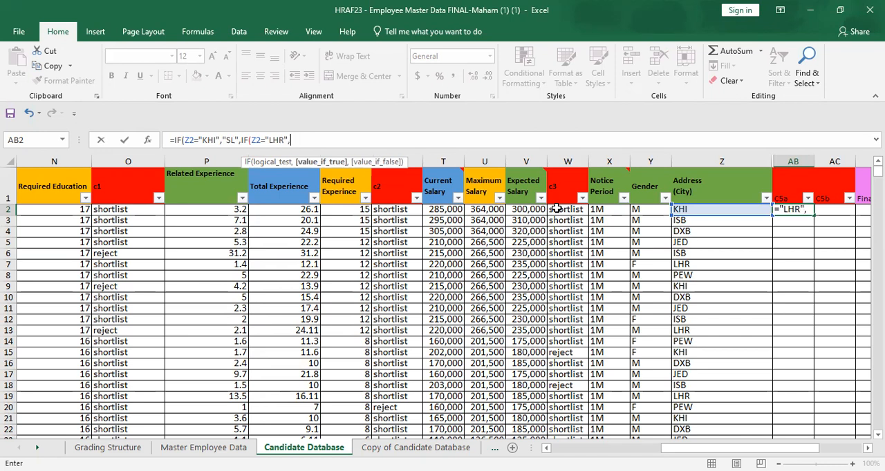
text("SL")
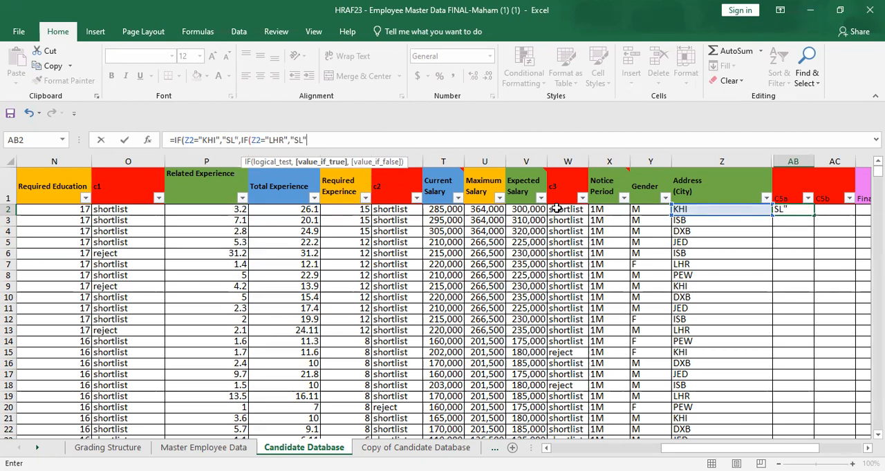
text(0)
Step: Nest a third IF in AB2's formula as the LHR test's false value, separated from its "SL" by a comma
key(BackSpace)
text(IF)
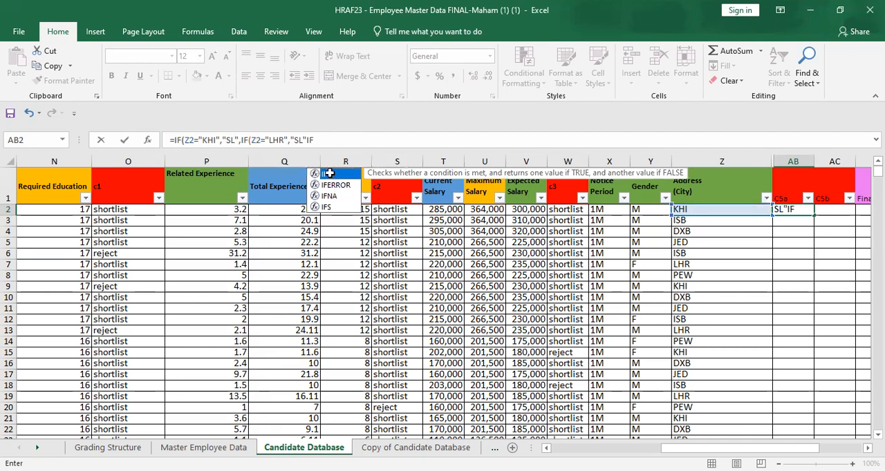
double_click(329, 174)
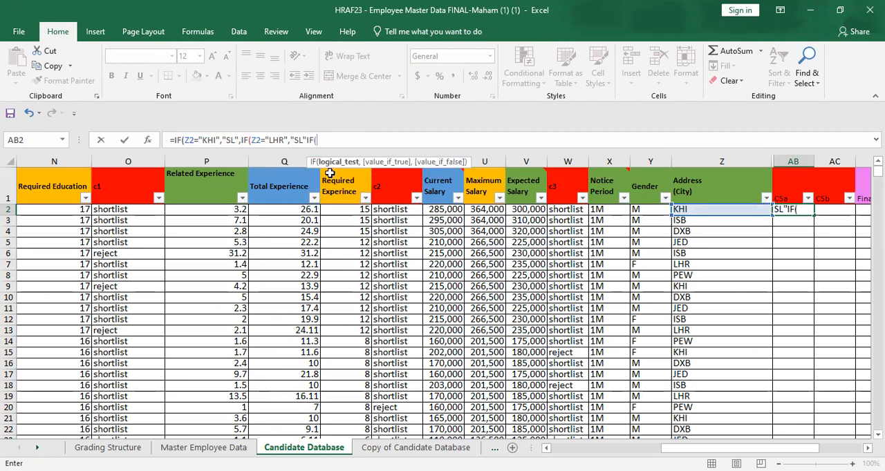
key(Left)
key(Left)
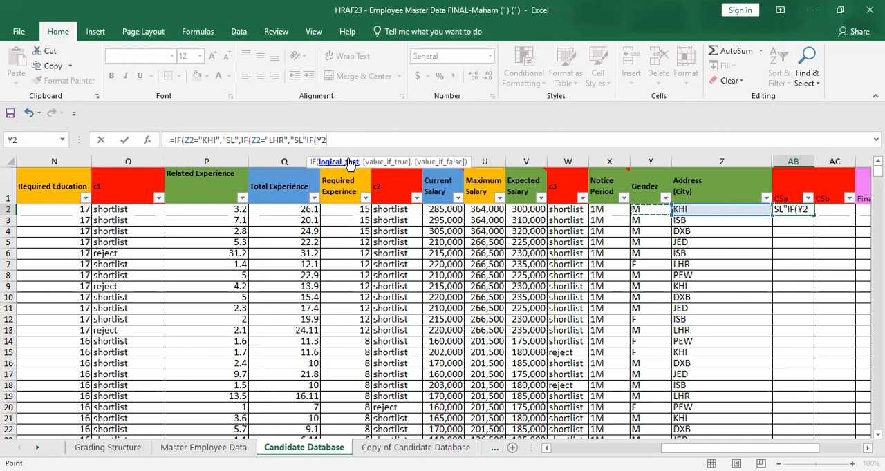
click(309, 141)
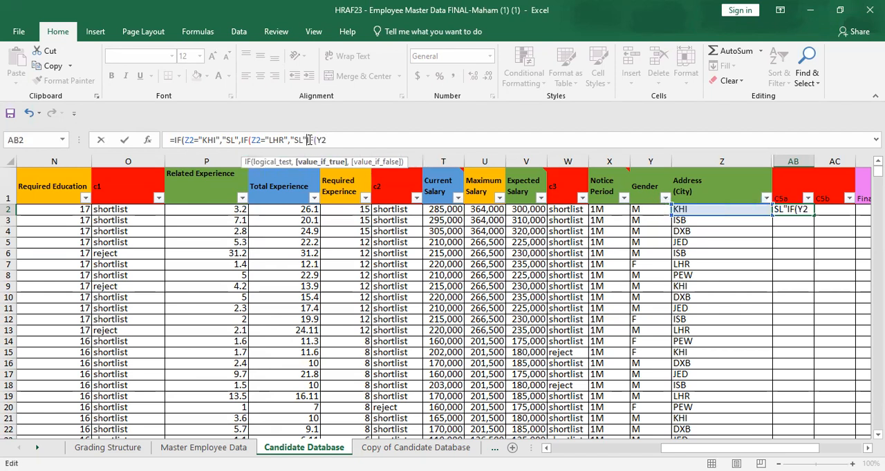
text(,)
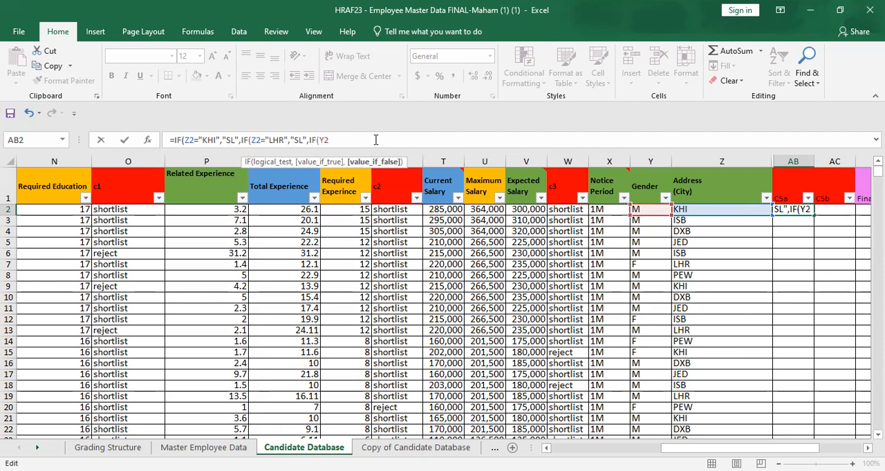
click(376, 139)
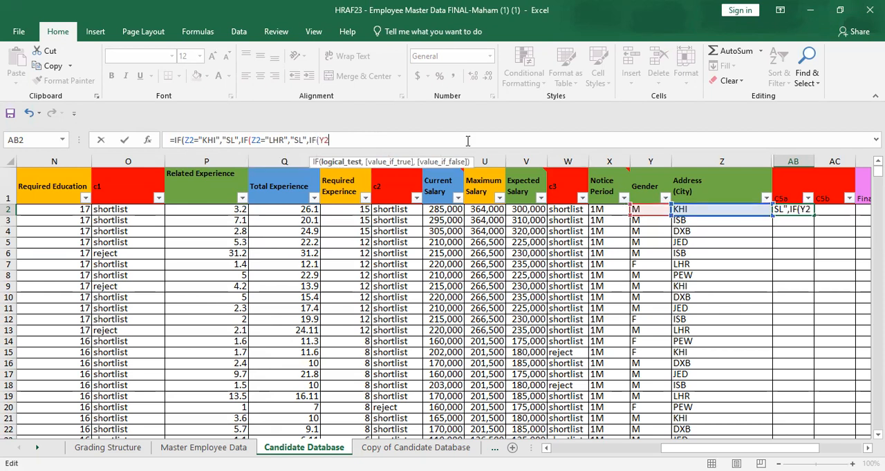
Step: Make the third IF test whether Z2 equals "ISB" and return "SL" when true
key(Return)
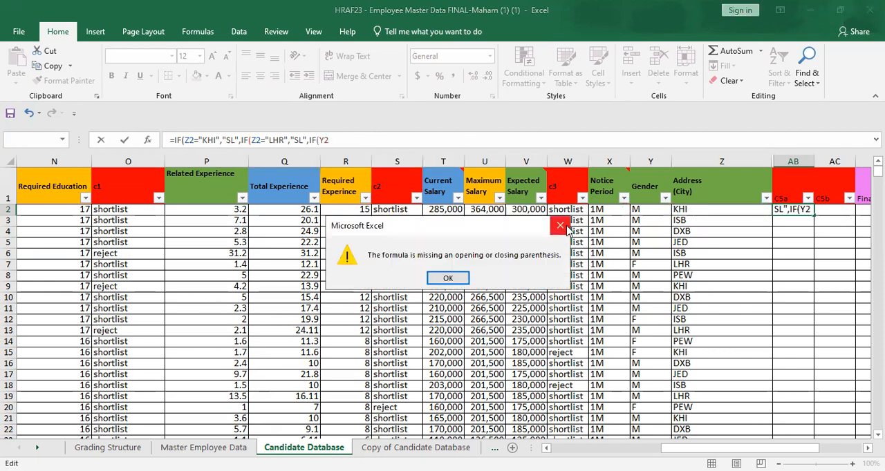
key(Return)
click(694, 211)
text(=)
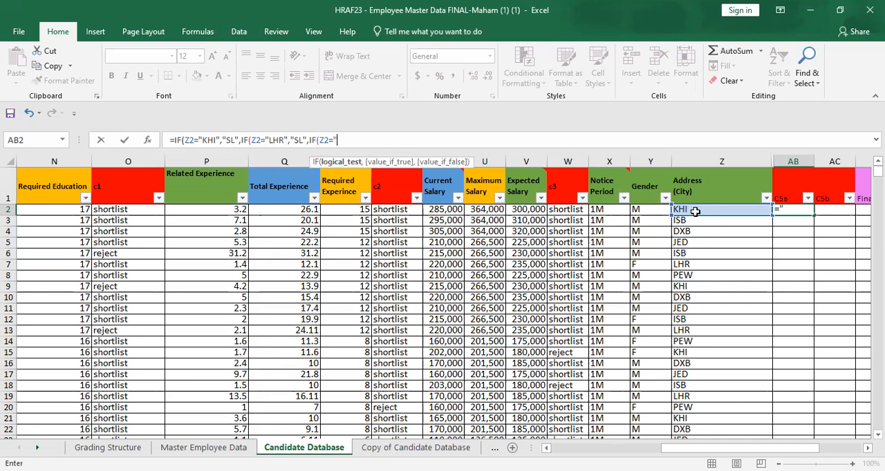
text( ISB","SL")
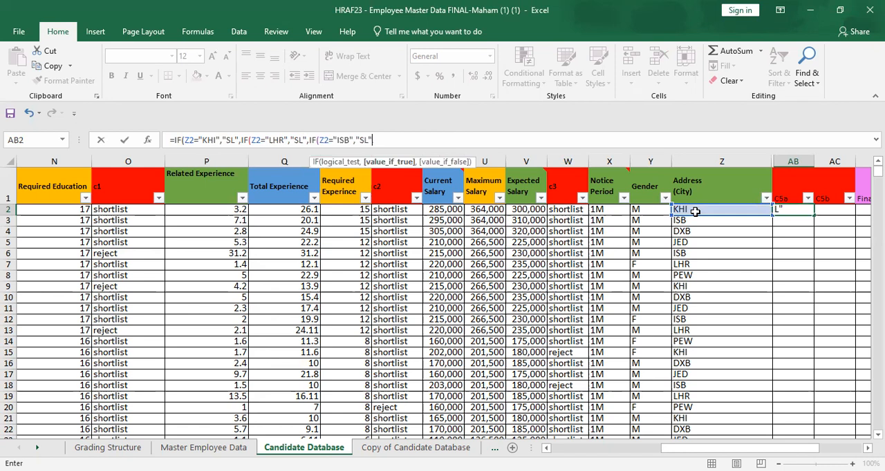
text(,IF)
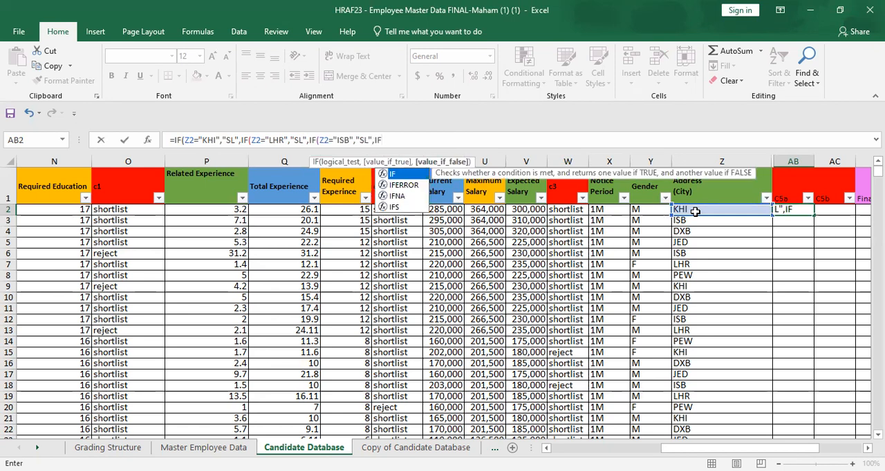
Step: Nest a fourth IF as the ISB test's false value and start its test on city cell Z2
click(695, 212)
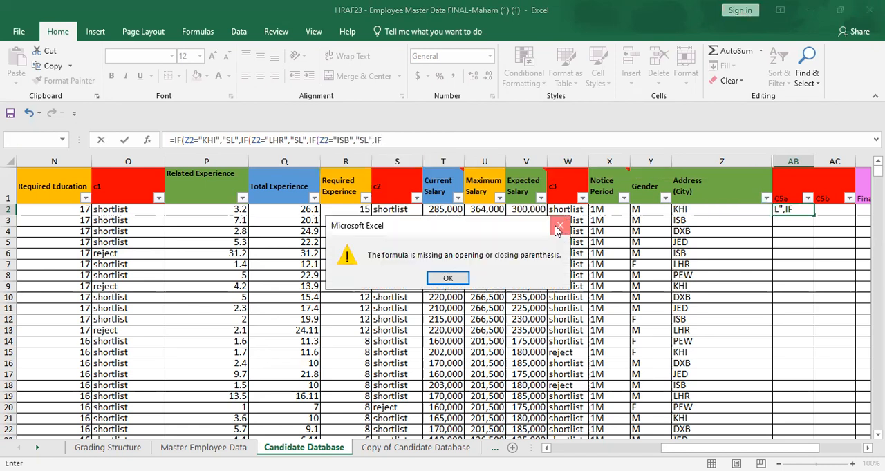
key(Return)
click(705, 211)
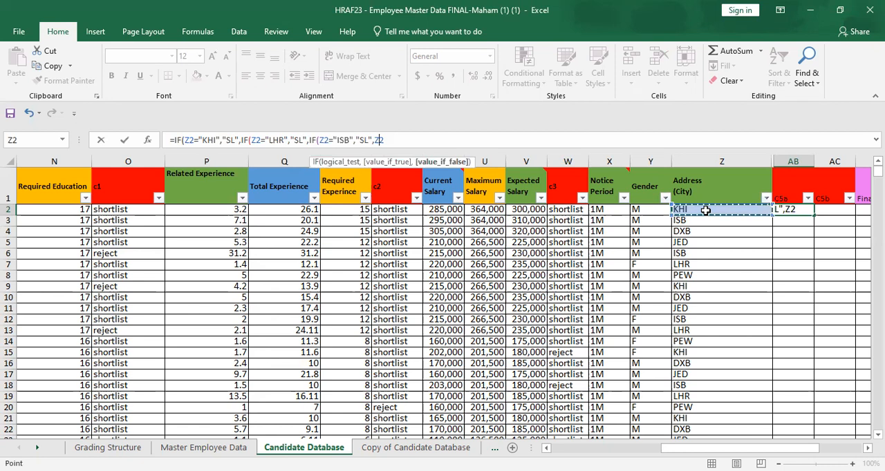
text(IF)
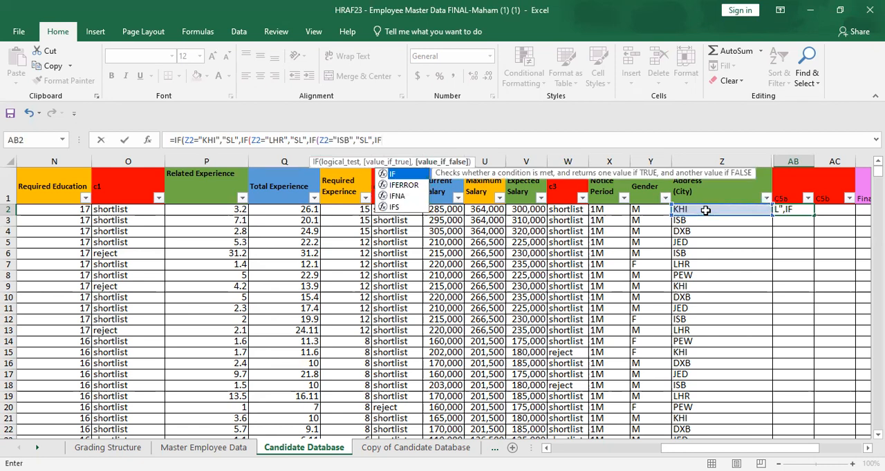
double_click(421, 174)
key(Left)
text(=)
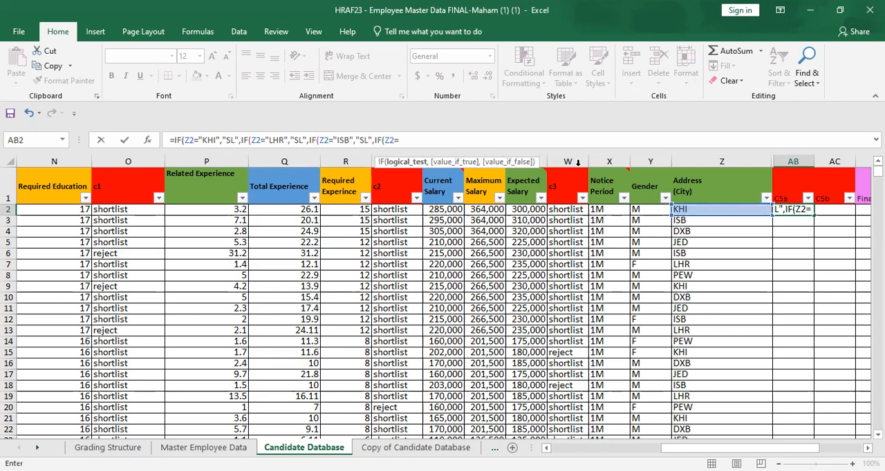
text("PEW",S)
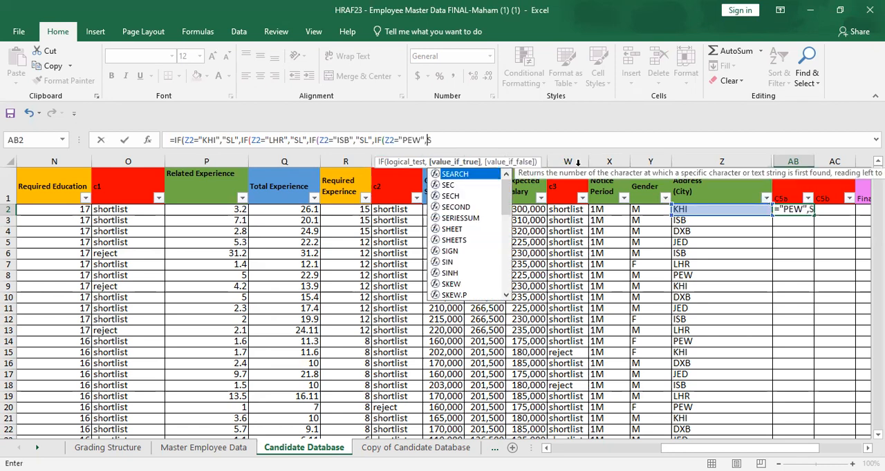
Step: Make the fourth IF compare Z2 with "PEW" and return "SL" when true
key(BackSpace)
text("SL",)
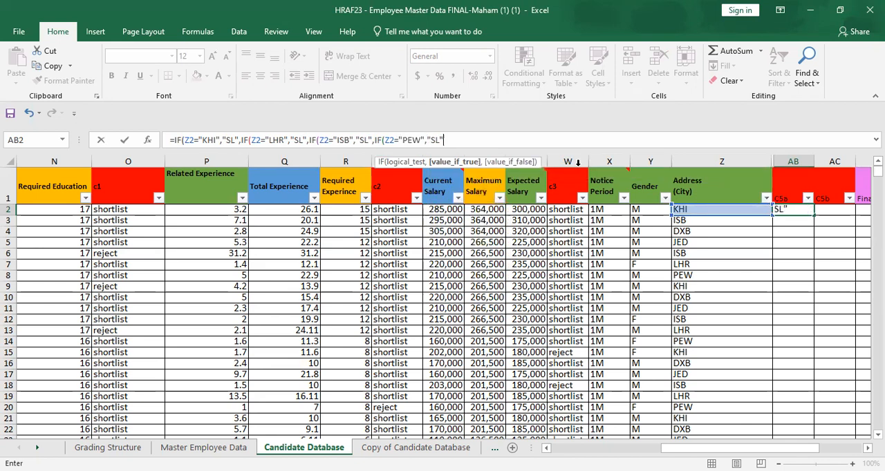
text(,)
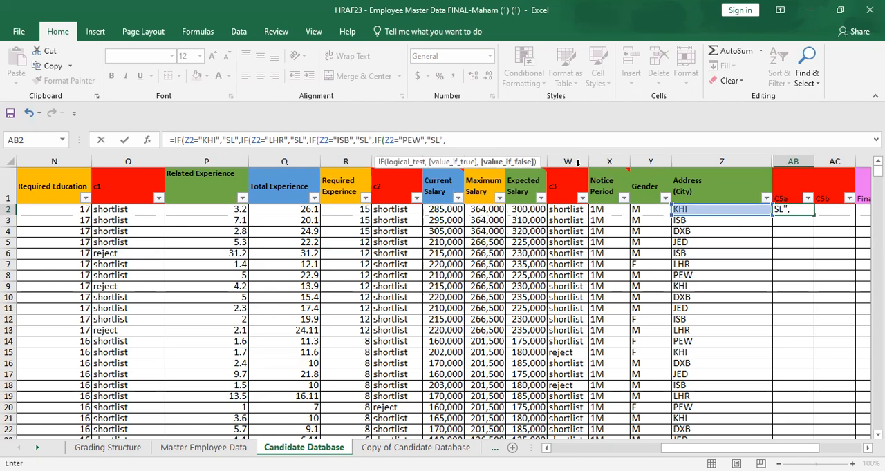
Step: Finish AB2's formula with "RJ" as the final false value, close all four IFs and select the completed cell
text("RJ"))
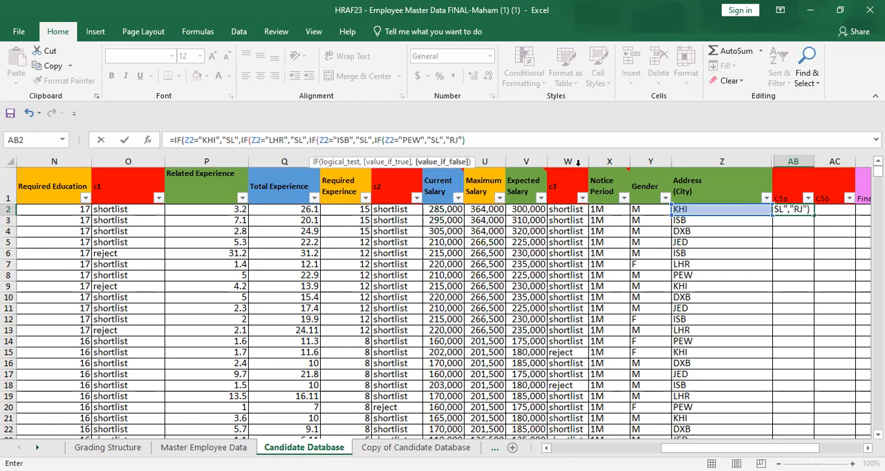
text())
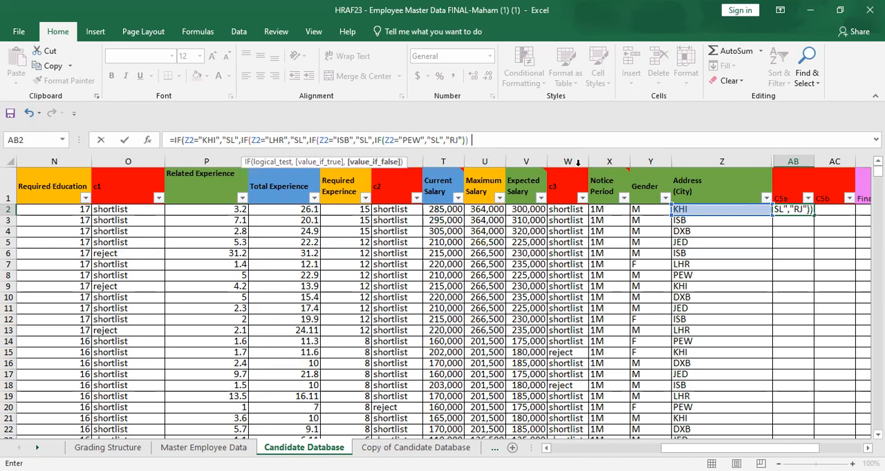
text())
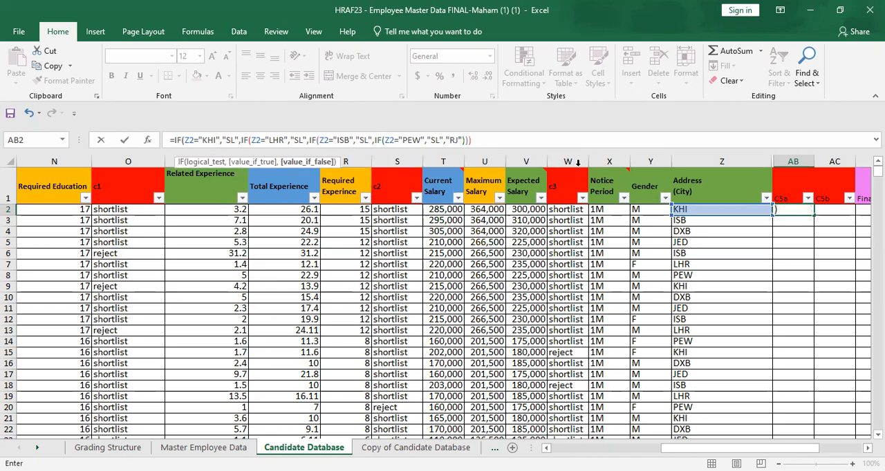
text())
key(Return)
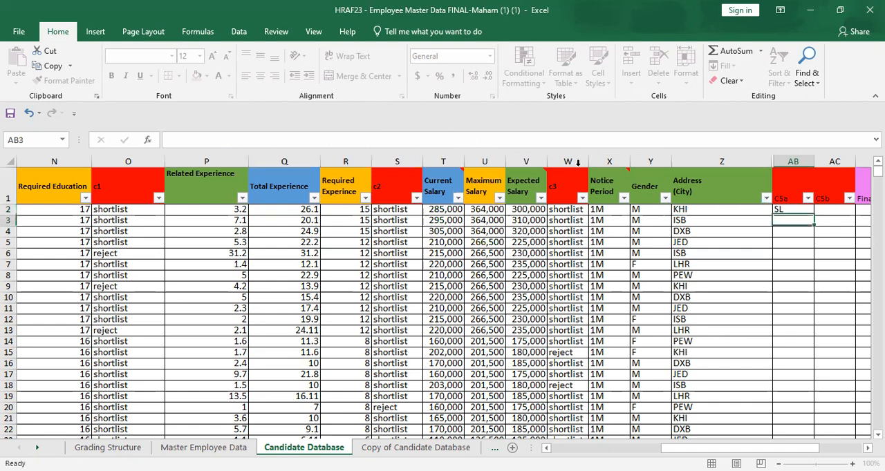
click(796, 210)
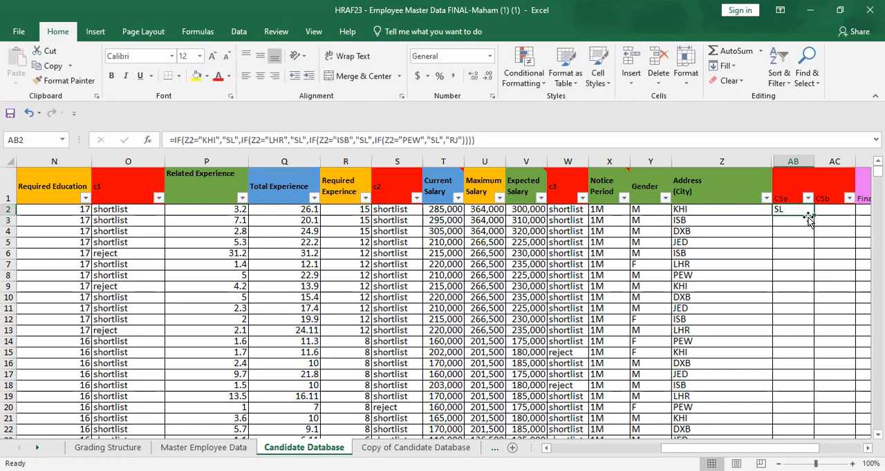
Step: Fill the C5a city-check formula from AB2 down through row 40
drag(814, 216, 801, 415)
double_click(809, 418)
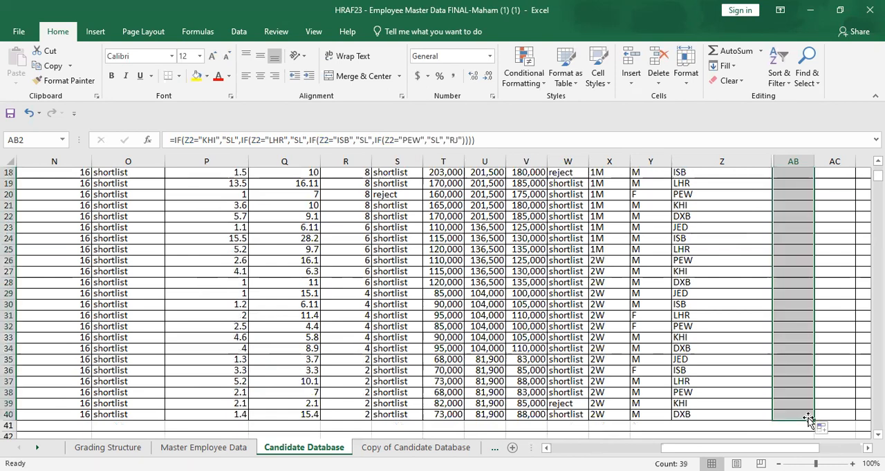
scroll(801, 228, up, 6)
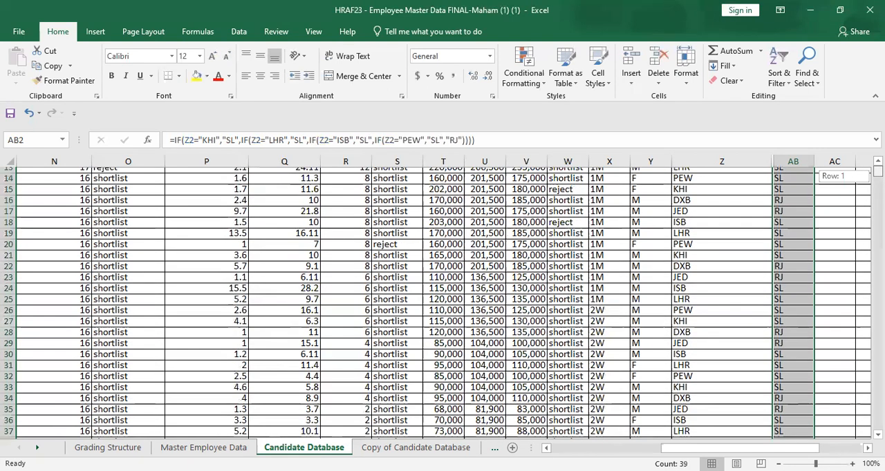
click(804, 231)
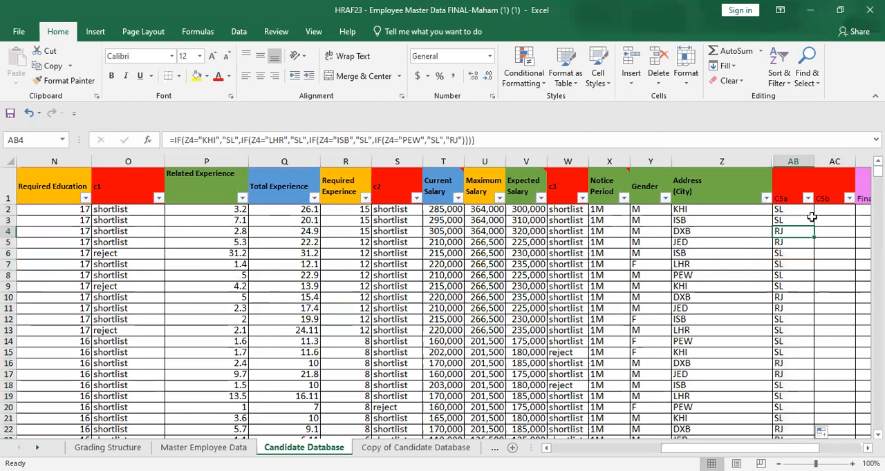
Step: Start an IF formula in C5b cell AC2 that tests whether Z2 equals "DXB"
click(823, 208)
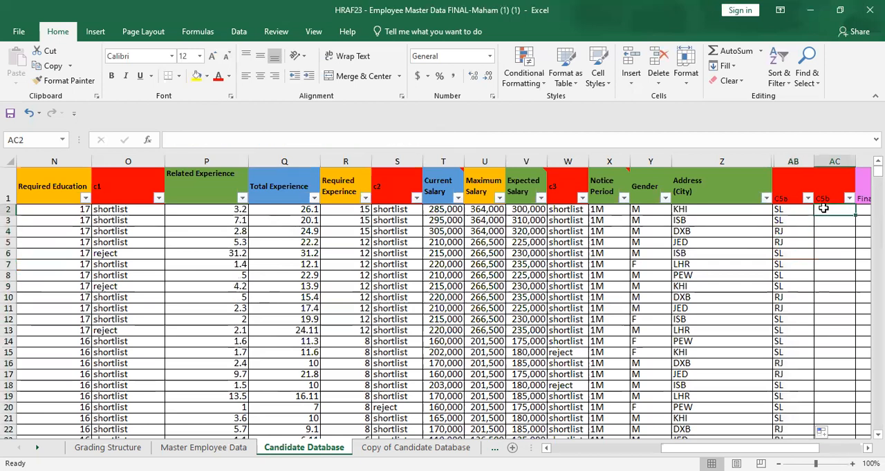
click(696, 141)
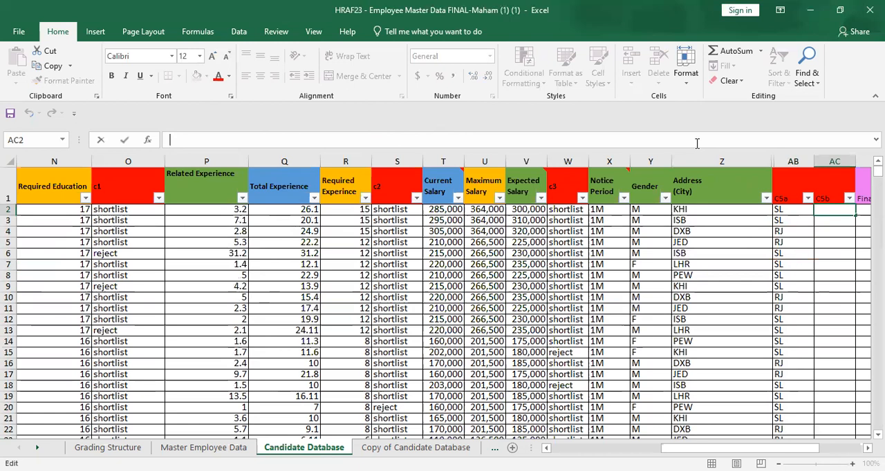
text(=IF)
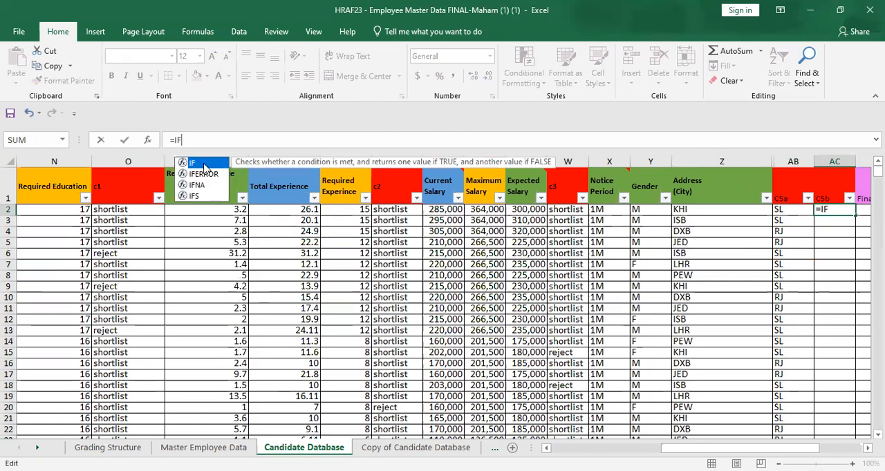
text((Z2=)
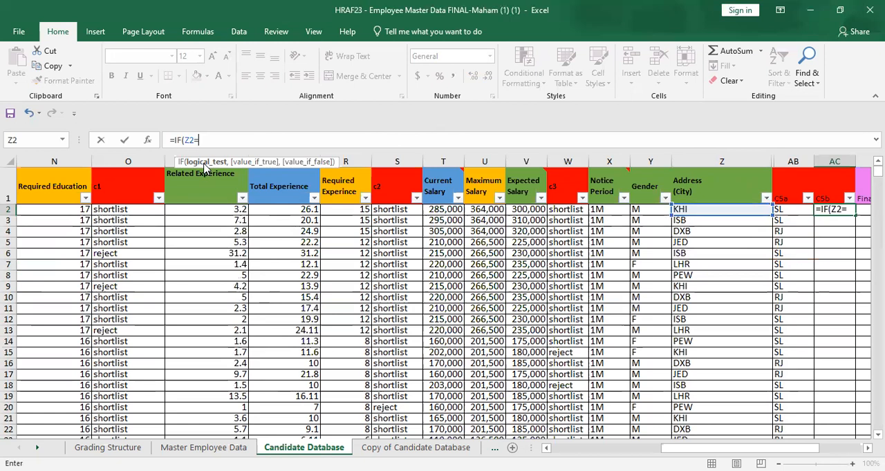
text("DXB","R )
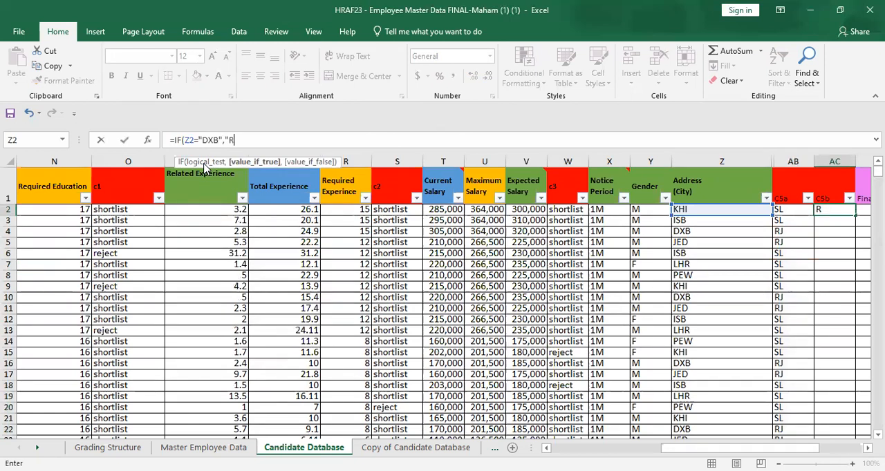
text(L)
Step: Make the DXB test in AC2 return "RJ" when true
key(BackSpace)
text(J",IF)
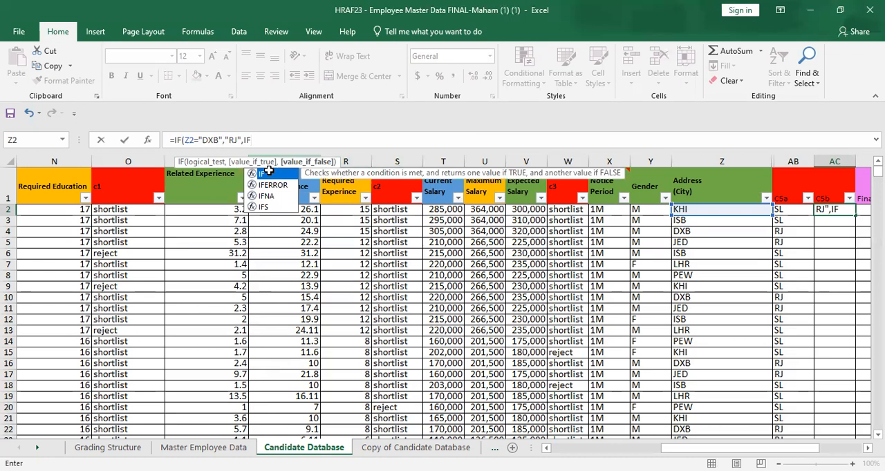
Step: Nest a second IF as the DXB test's false value, testing whether Z2 equals "JED"
double_click(268, 172)
key(Left)
key(Left)
text(=")
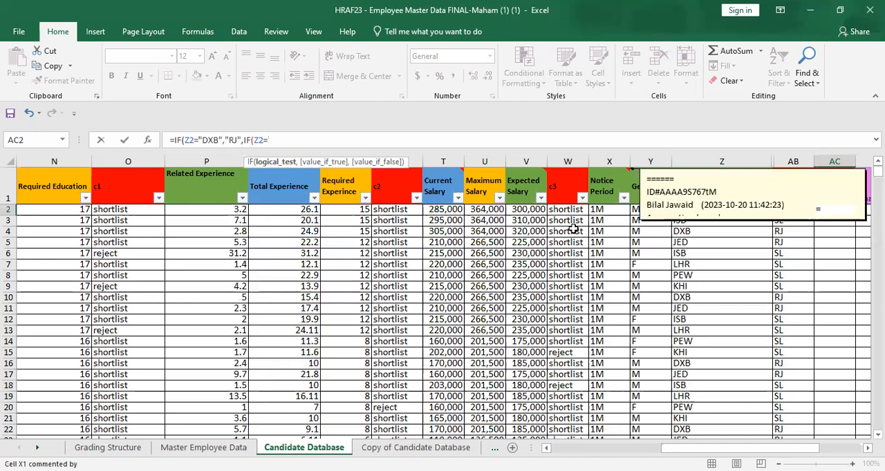
text("J)
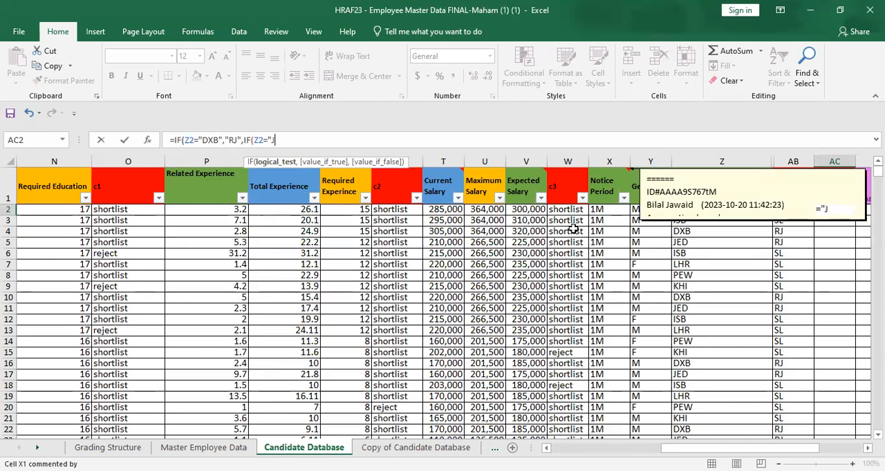
text(ED")
text(,rj)
Step: Make the JED test in AC2 return "RJ" when true
key(BackSpace)
key(BackSpace)
text("E)
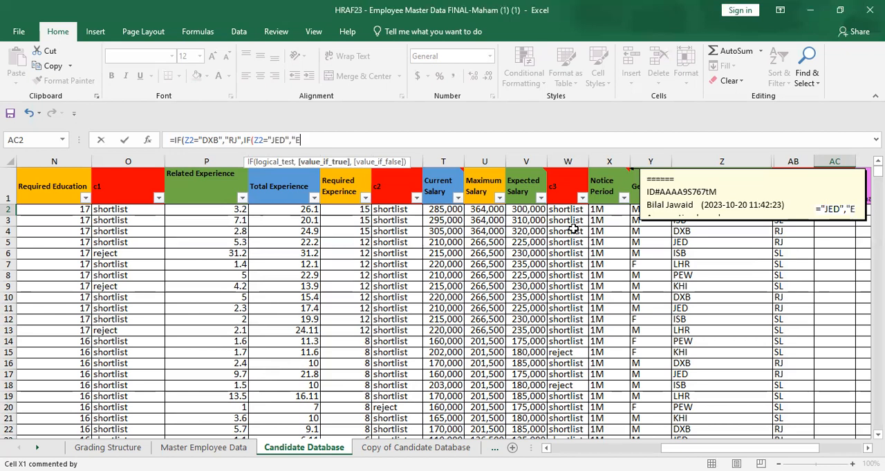
key(BackSpace)
text(RJ",)
key(BackSpace)
text(s)
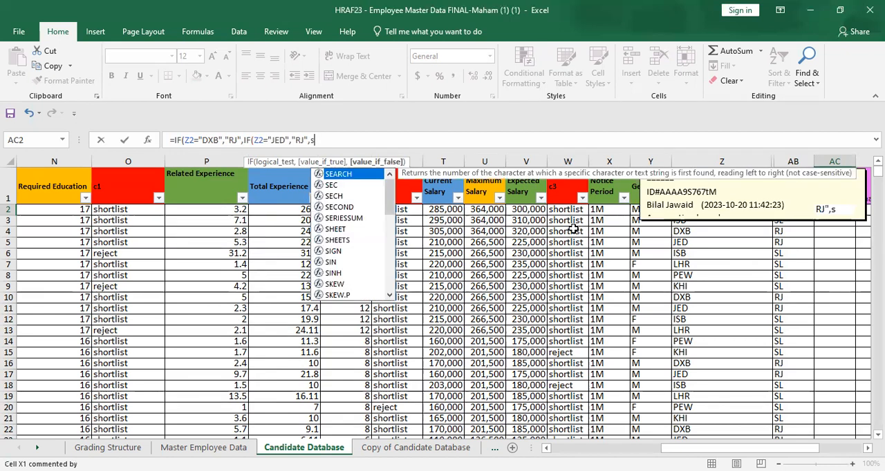
text("S)
key(Return)
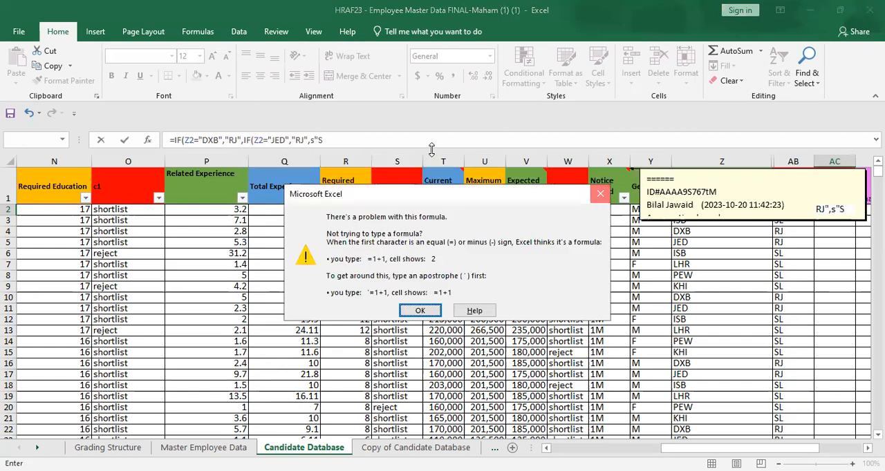
key(Return)
key(BackSpace)
key(BackSpace)
key(BackSpace)
Step: Finish AC2's formula with "SL" as the final false value and close both IFs
text("S)
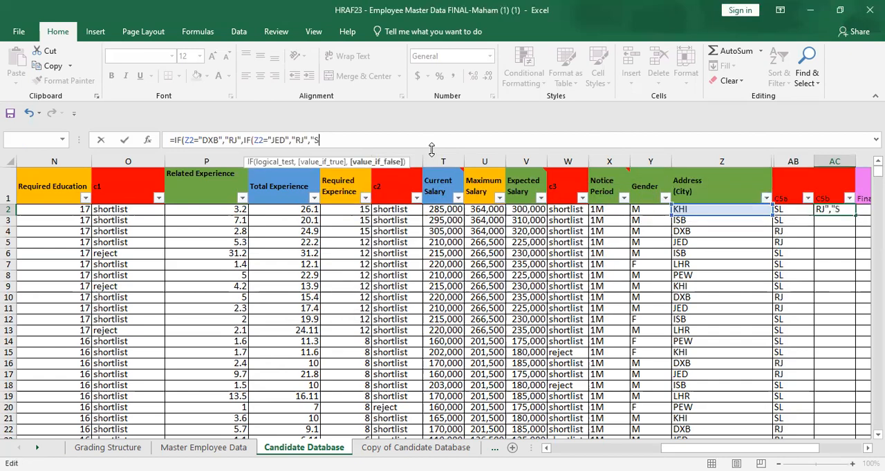
text(L")
key(BackSpace)
text()))
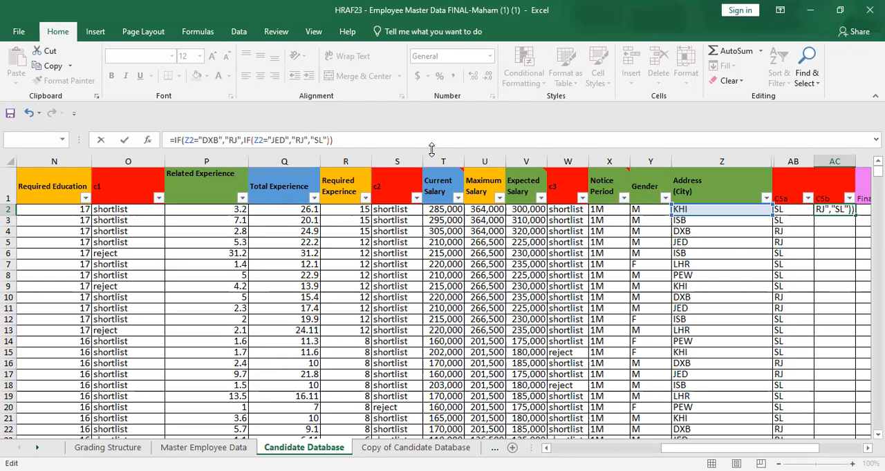
key(Return)
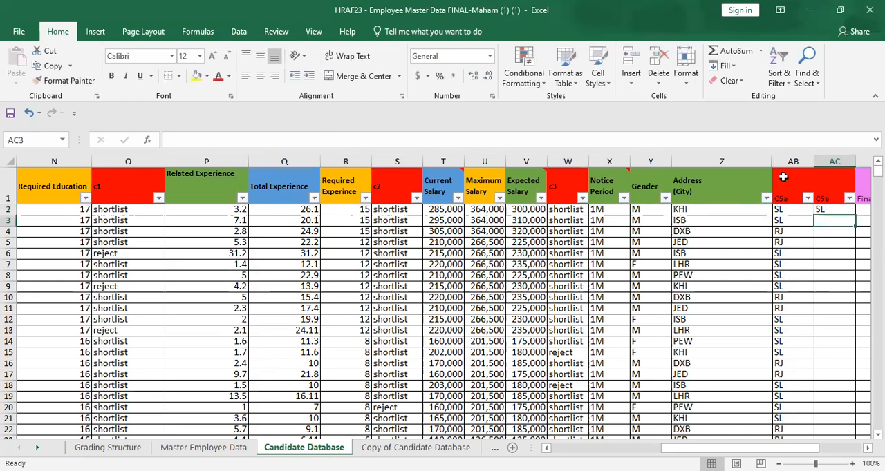
Step: Fill the C5b formula from AC2 down through row 40
click(835, 209)
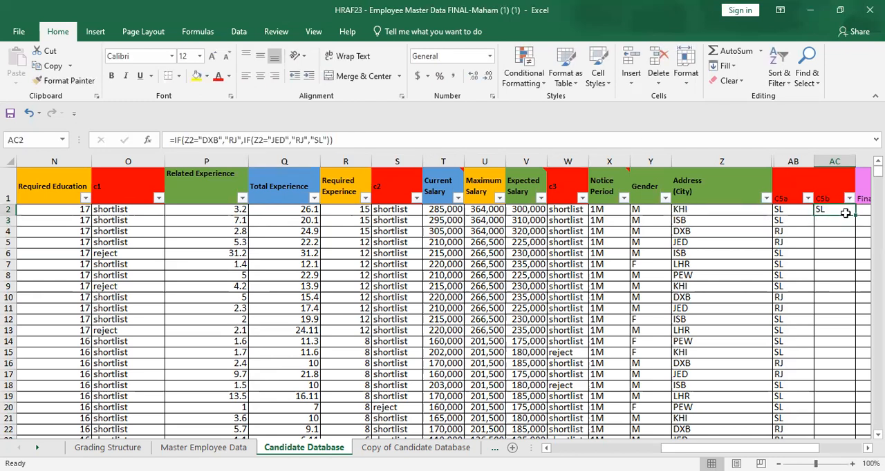
drag(854, 215, 837, 409)
scroll(819, 172, up, 6)
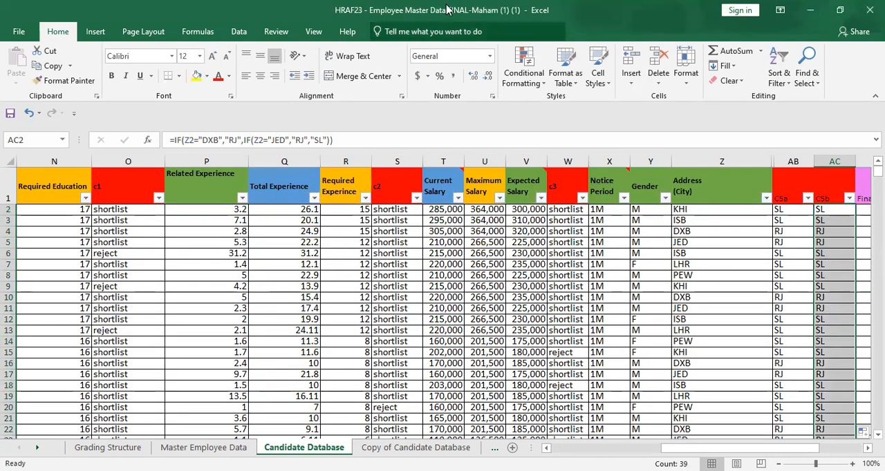
Step: Start an IF formula in the Final Decision cell AD2
key(Right)
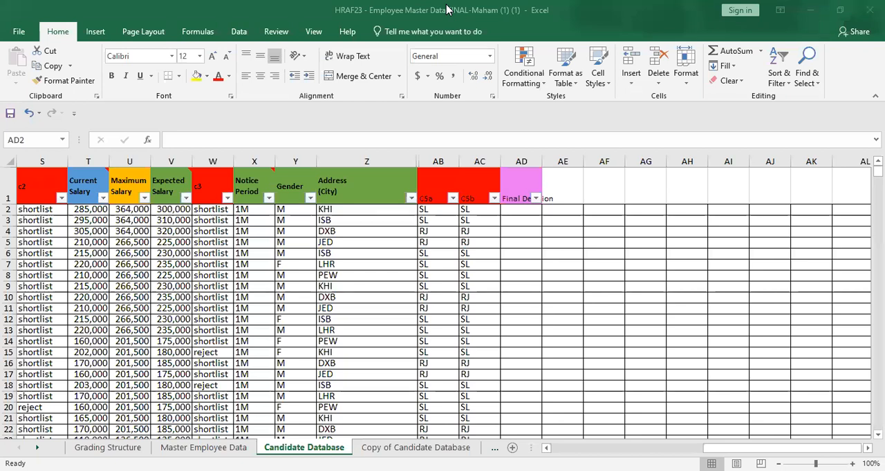
click(525, 212)
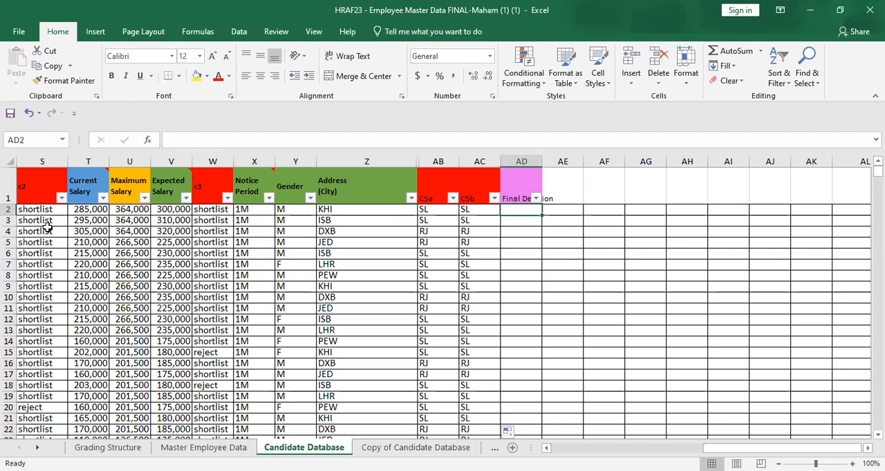
text(-)
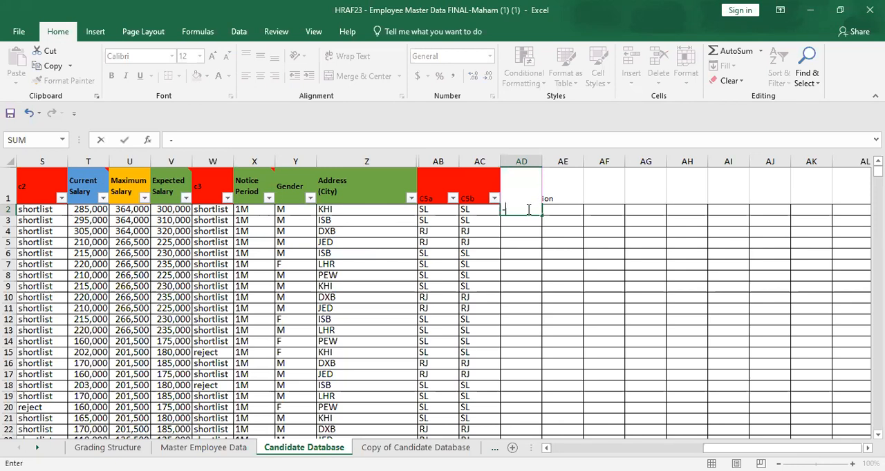
text(IF)
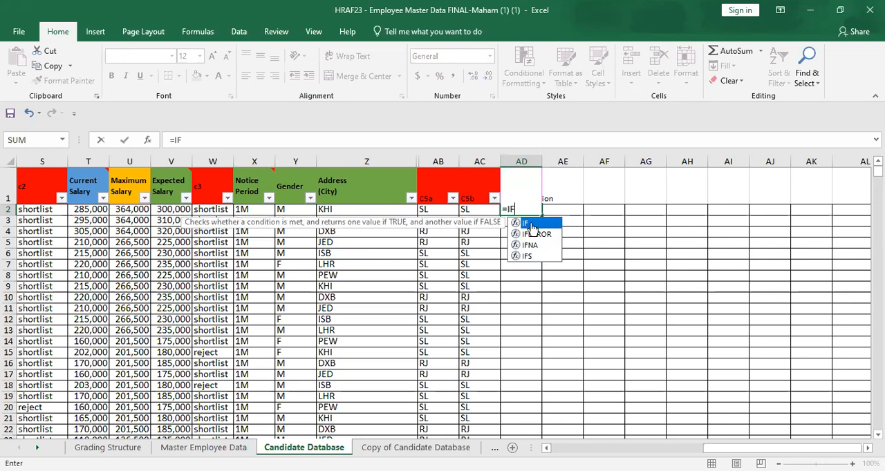
double_click(531, 225)
Step: Nest an AND function as the logical test of AD2's IF and open a bracket for its first condition
text())
key(BackSpace)
text(A)
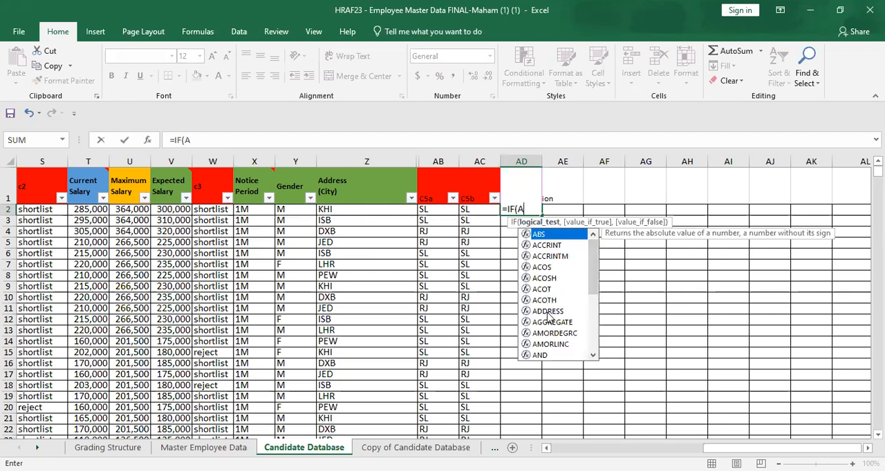
click(541, 355)
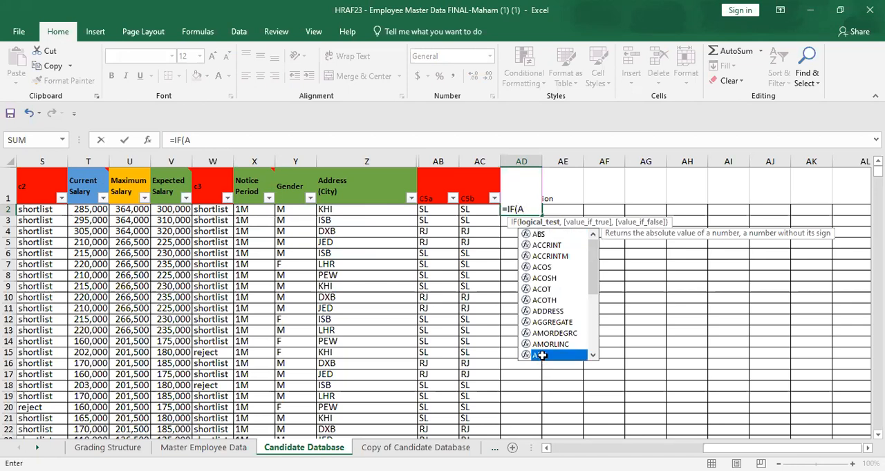
double_click(541, 356)
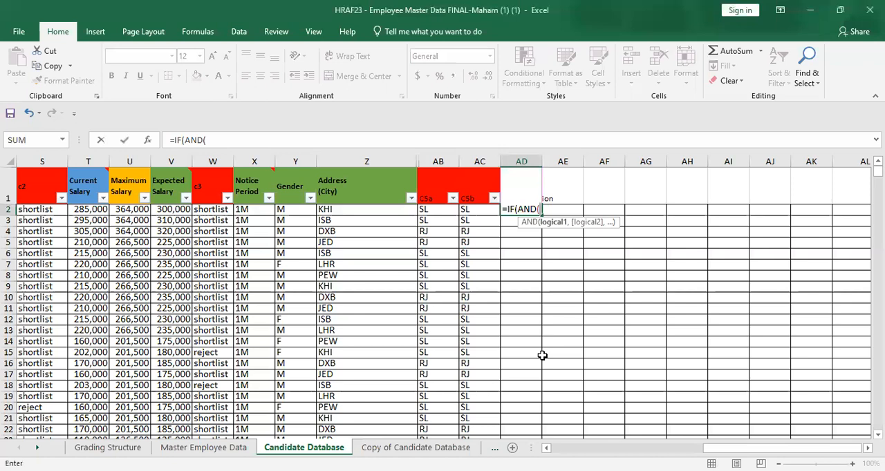
text(()
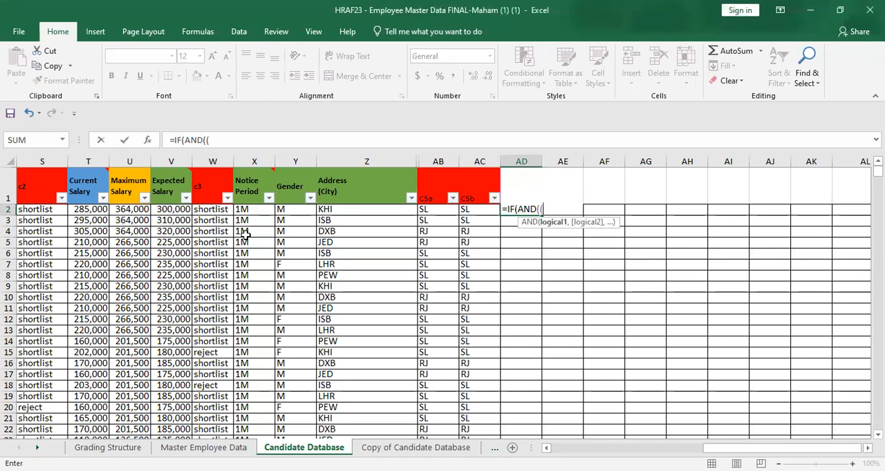
Step: Set the AND's first condition to U2<=V2, comparing maximum salary with expected salary
click(142, 208)
text(<)
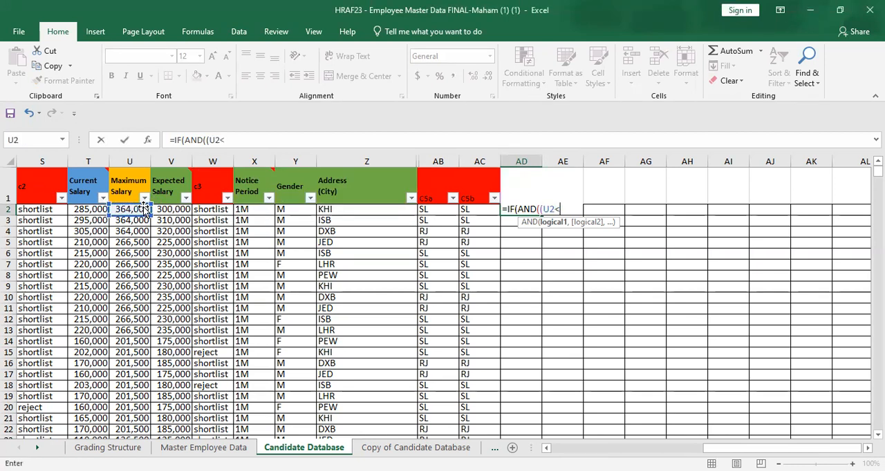
text(=)
click(176, 210)
text(_)
key(BackSpace)
text())
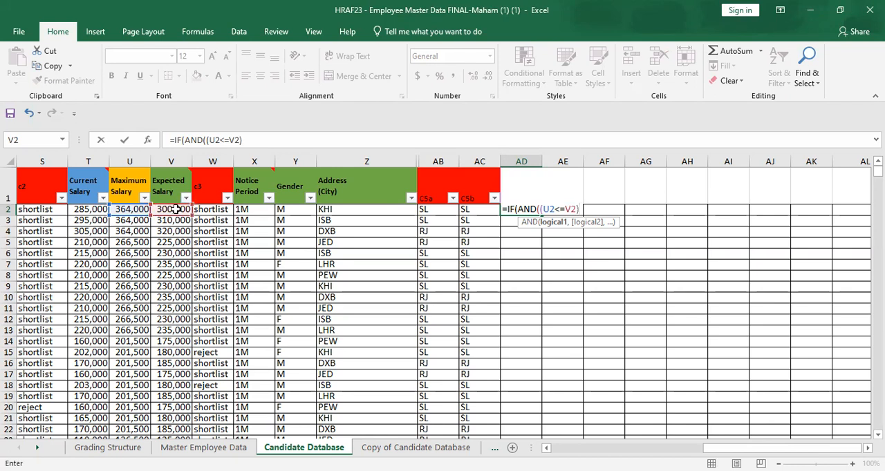
text(,)
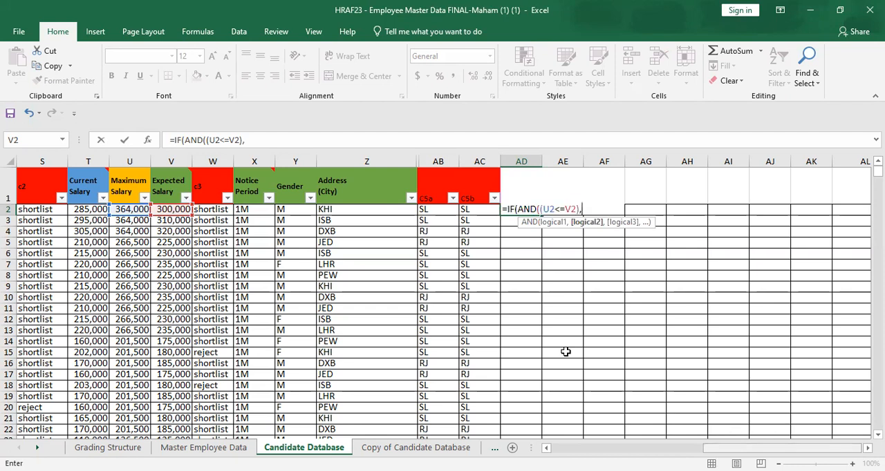
text(")
Step: Enter R2>=S2 in brackets as the second condition of the AND in AD2
key(BackSpace)
text(()
scroll(566, 352, left, 5)
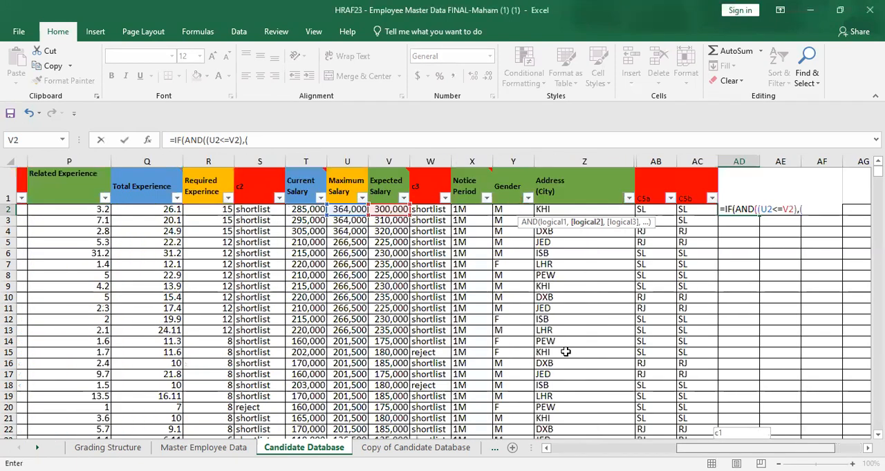
scroll(566, 352, right, 1)
scroll(566, 351, right, 2)
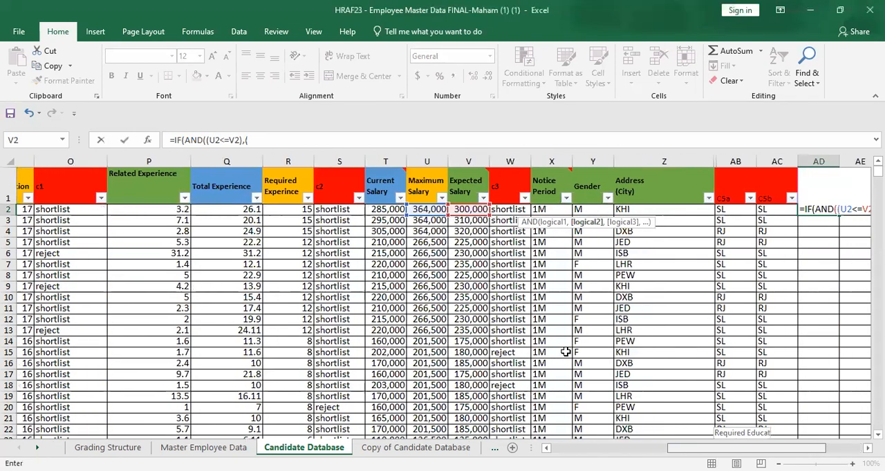
scroll(565, 352, right, 1)
scroll(565, 352, left, 1)
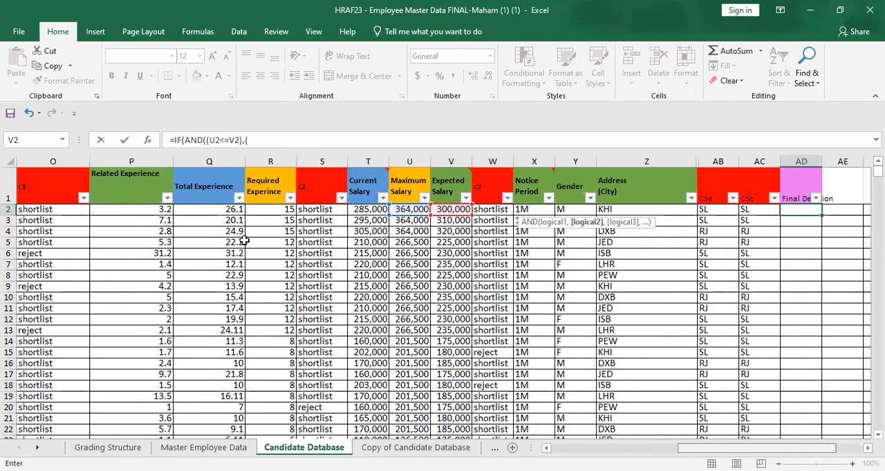
scroll(216, 208, right, 1)
click(215, 209)
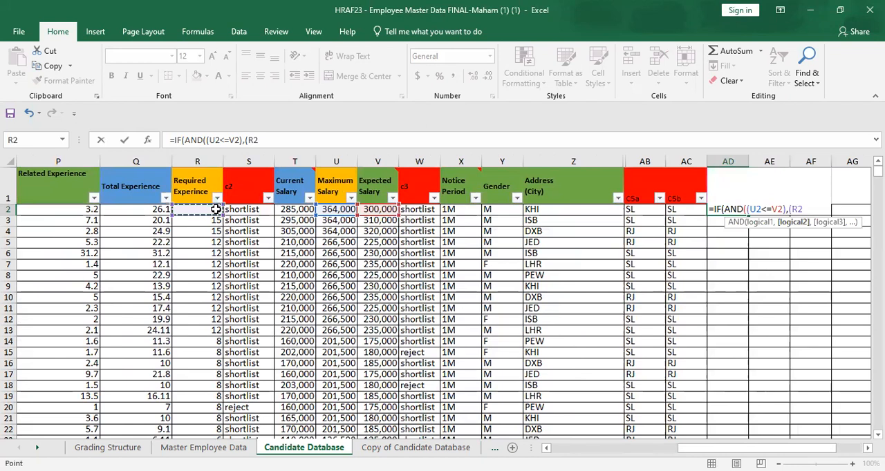
text(>=)
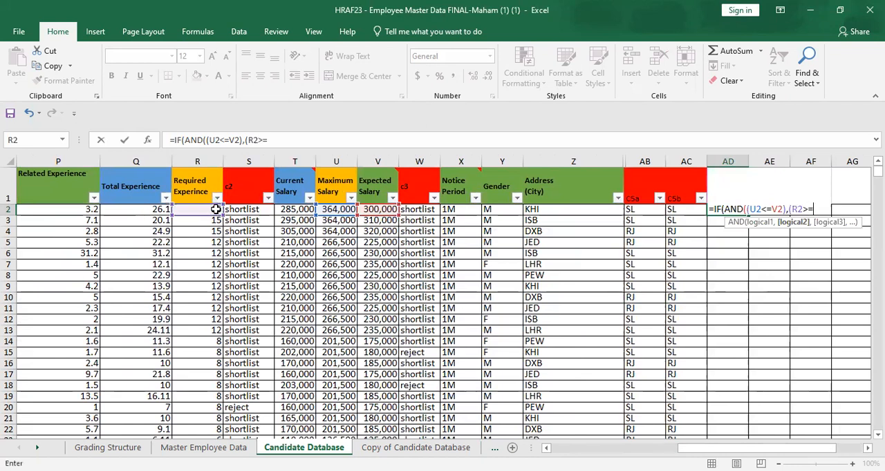
click(249, 211)
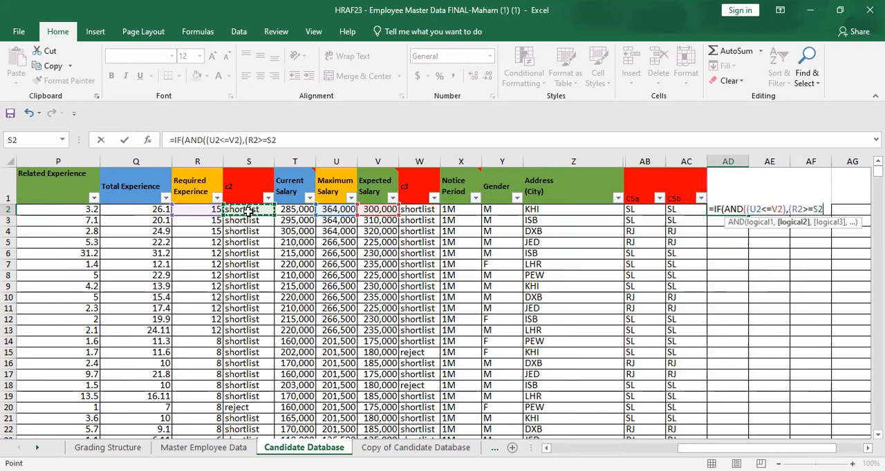
text(),)
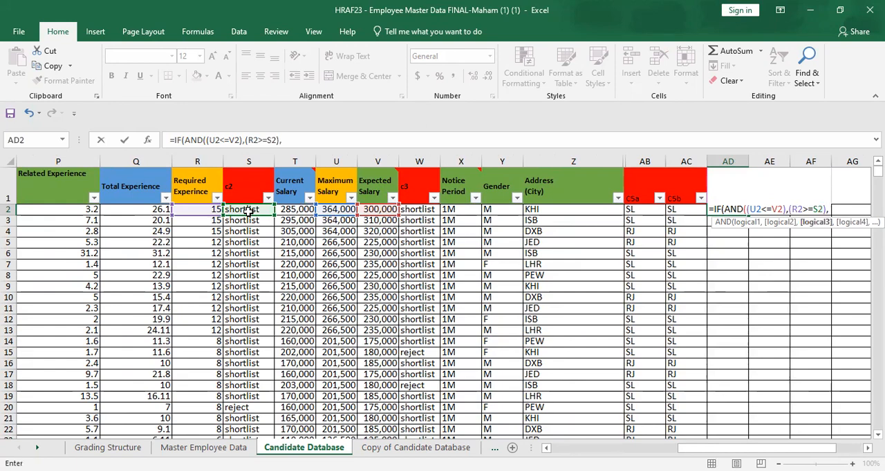
text(()
Step: Open a bracket for the AND's third condition in AD2
drag(712, 448, 693, 449)
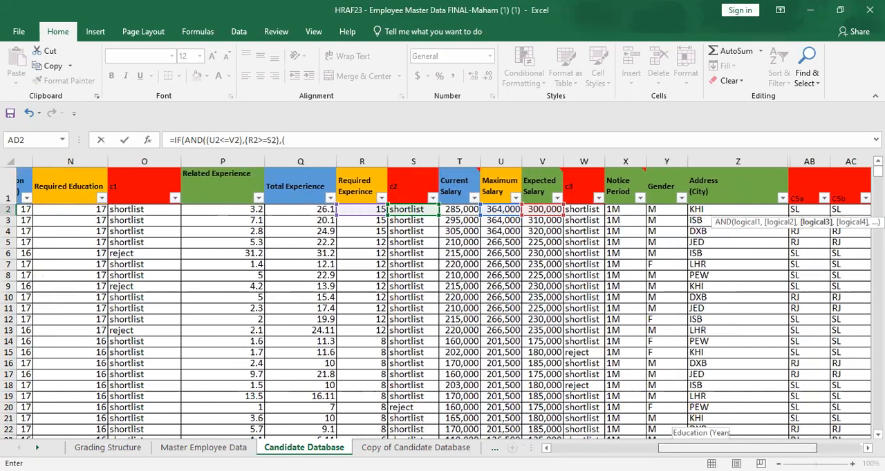
drag(693, 448, 710, 448)
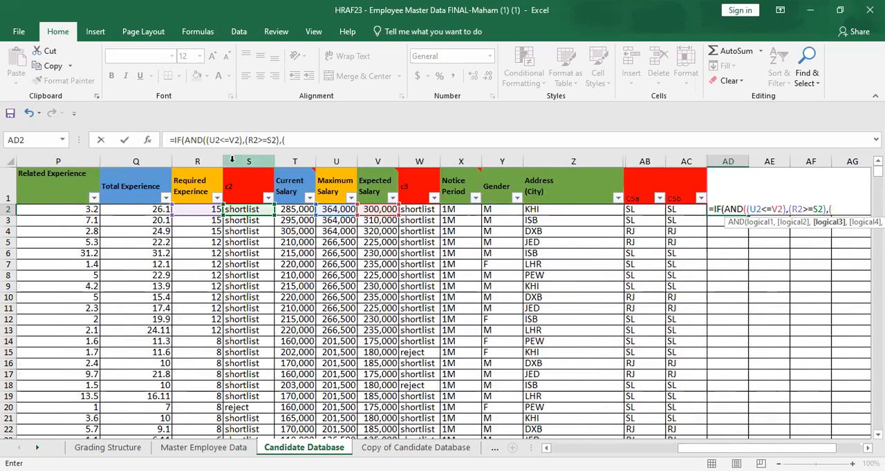
Step: Replace the AND's second condition with Q2>=R2, comparing total experience with required experience
click(277, 139)
key(BackSpace)
key(BackSpace)
key(BackSpace)
key(BackSpace)
key(BackSpace)
key(BackSpace)
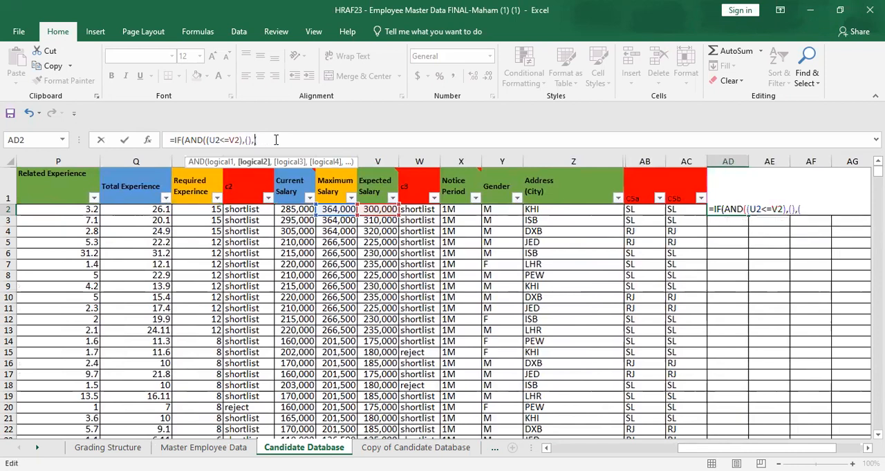
text(Q)
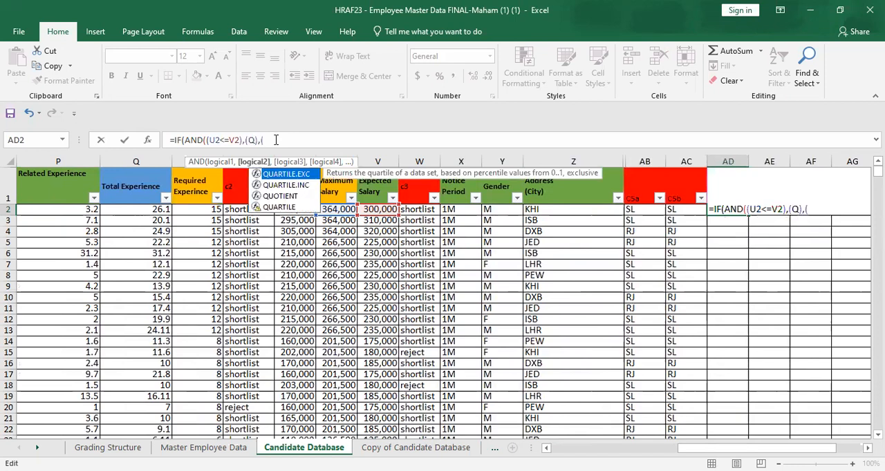
text(Q<)
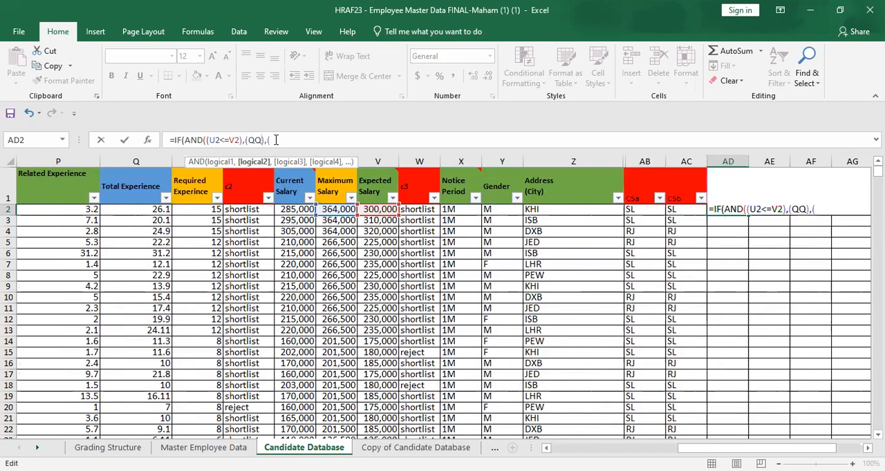
key(BackSpace)
key(BackSpace)
text(2>)
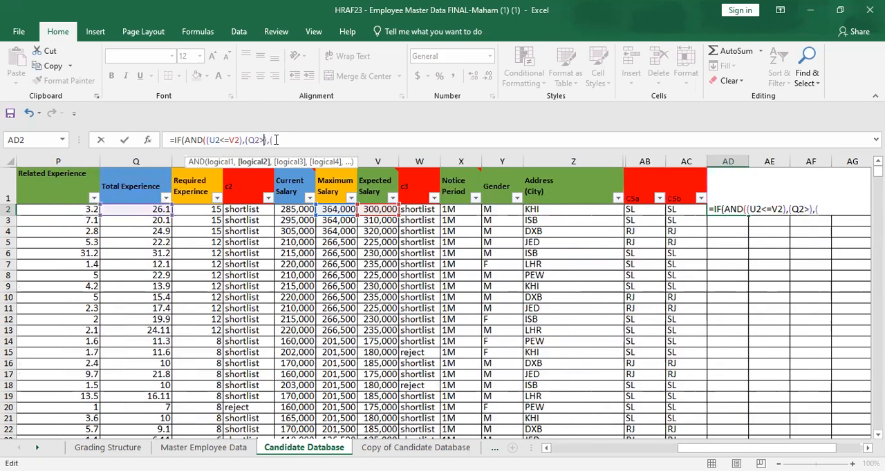
text(=),)
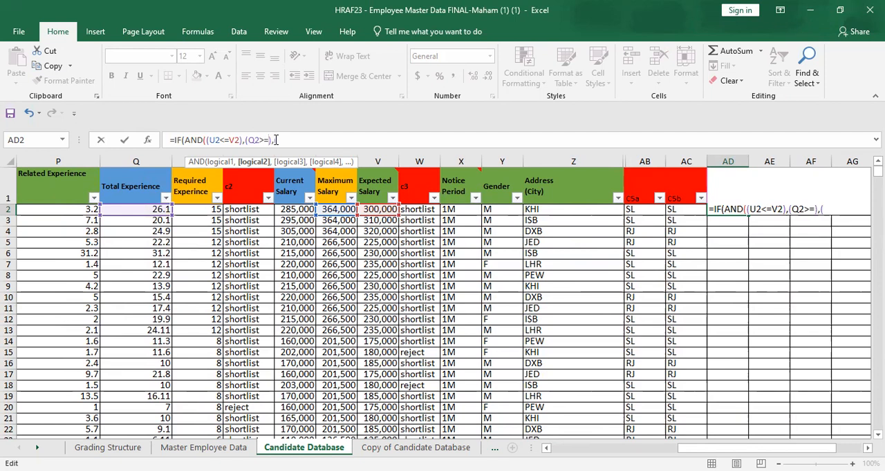
text(()
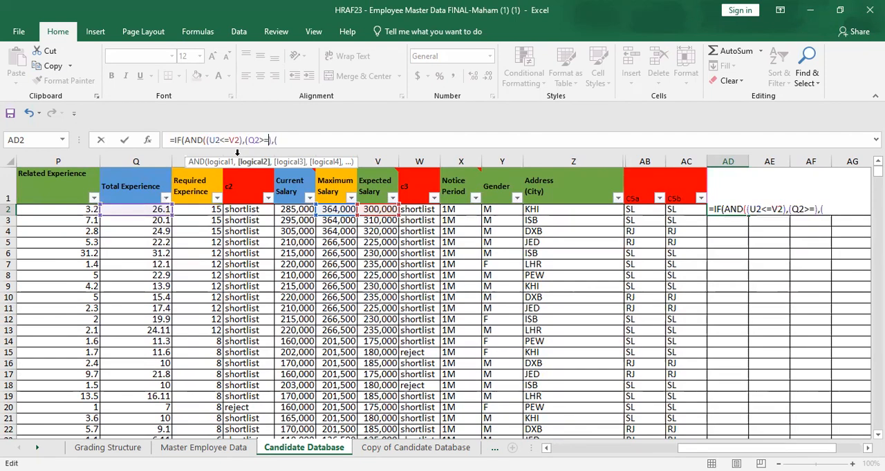
click(198, 211)
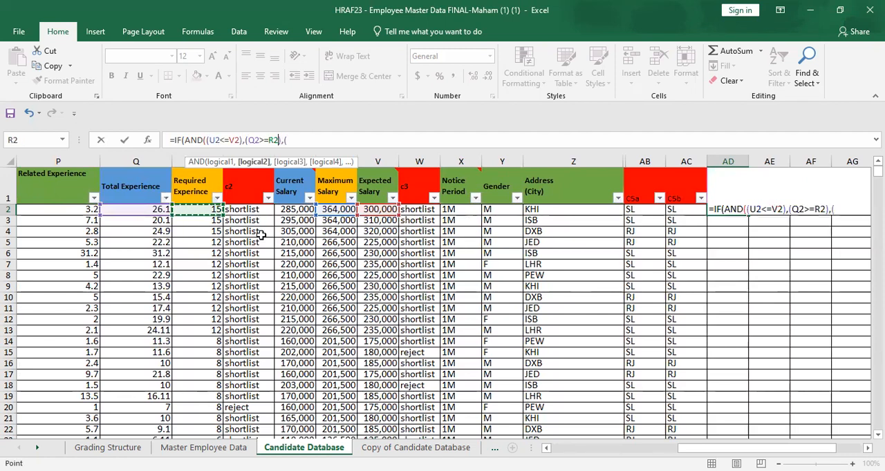
Step: Set the AND's third condition to M2>=N2, comparing education years with required education, and close its bracket
click(311, 143)
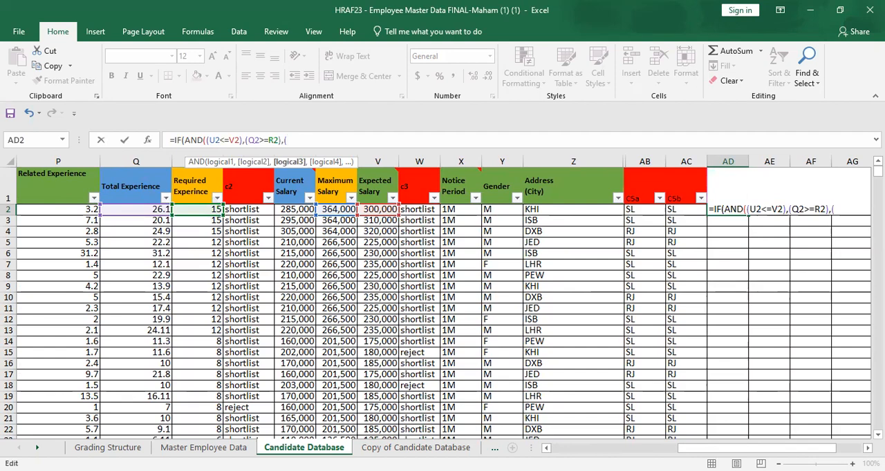
drag(692, 449, 650, 449)
click(356, 208)
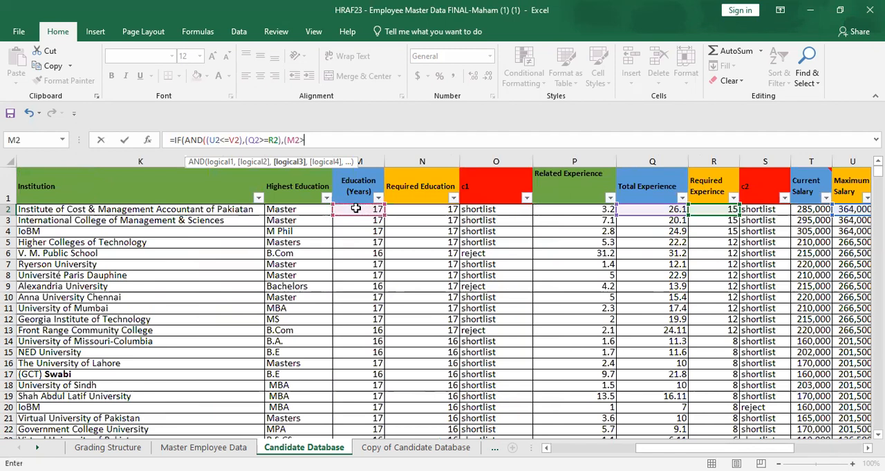
text(=)
click(448, 210)
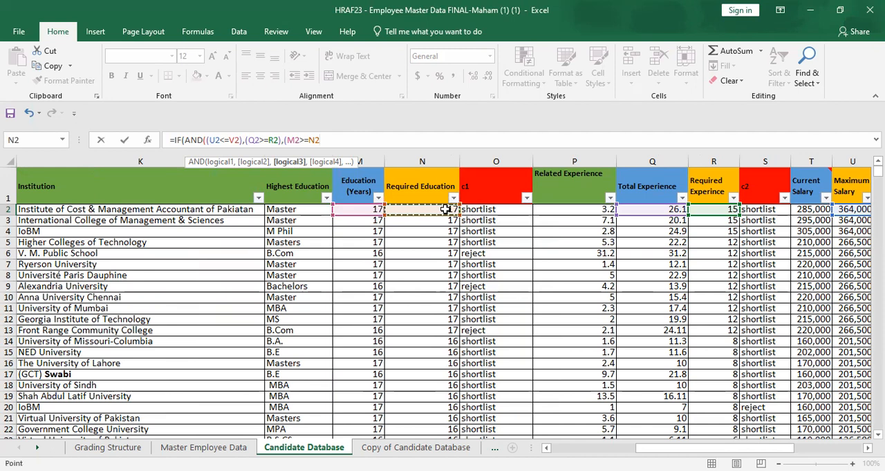
text(),)
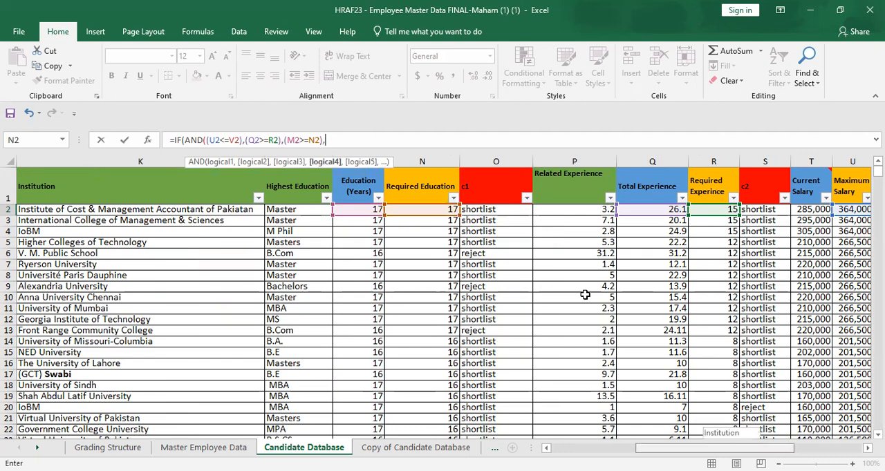
Step: Open a bracket for the AND's fourth condition and nest an OR function in it
scroll(585, 295, right, 5)
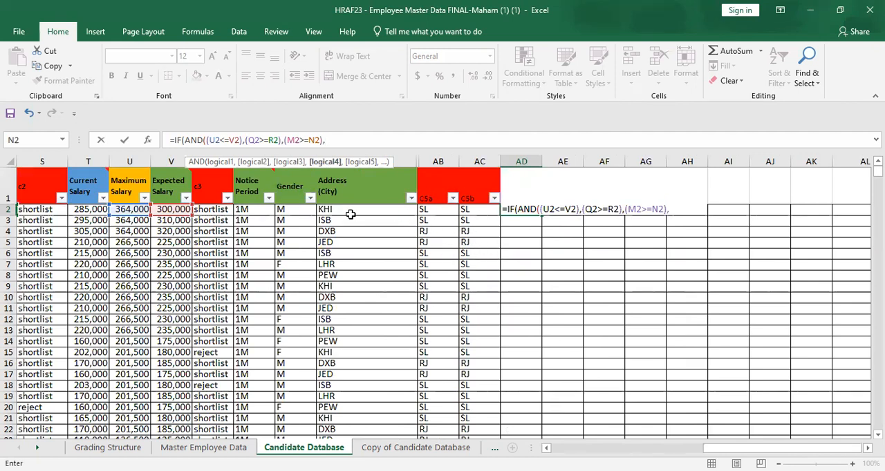
text(0R)
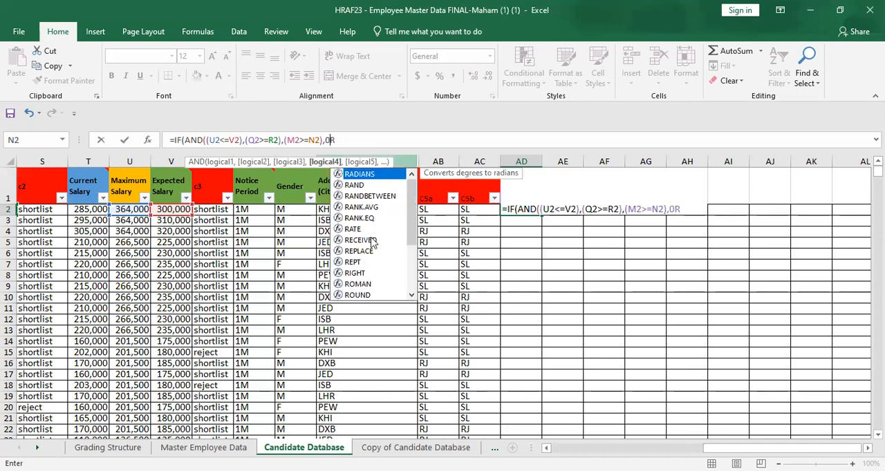
key(BackSpace)
key(BackSpace)
text(()
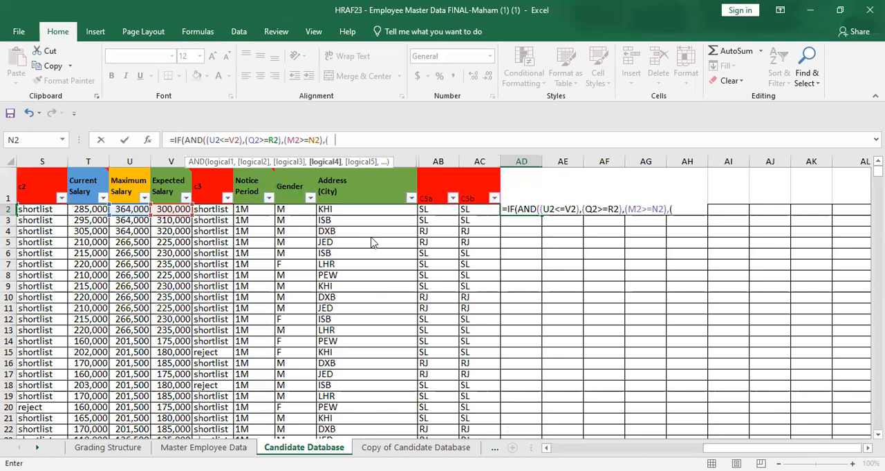
text(O)
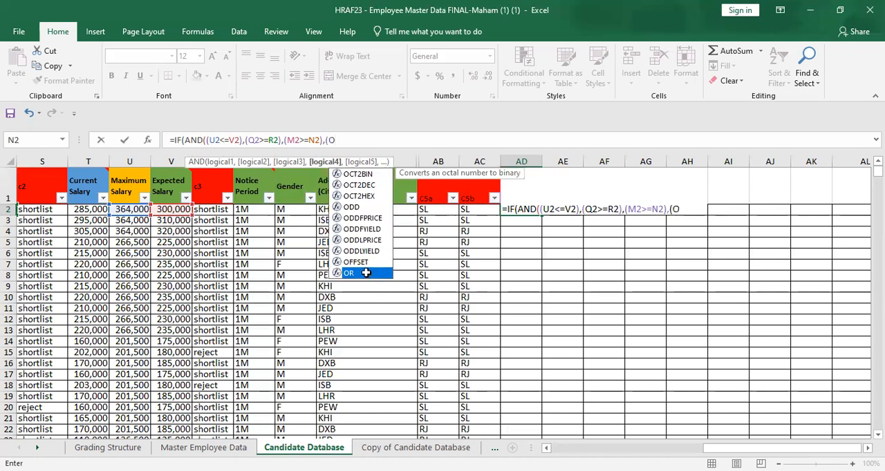
double_click(365, 273)
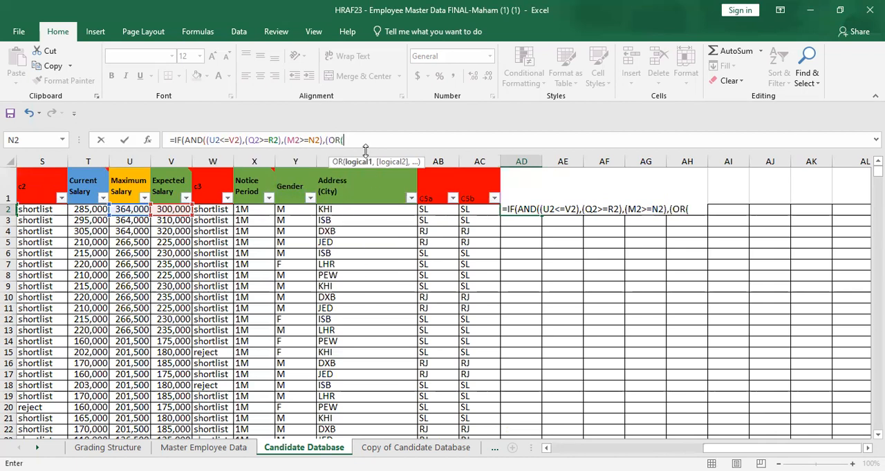
Step: Set the OR's first condition to Z2="KHI", testing the address city
click(334, 210)
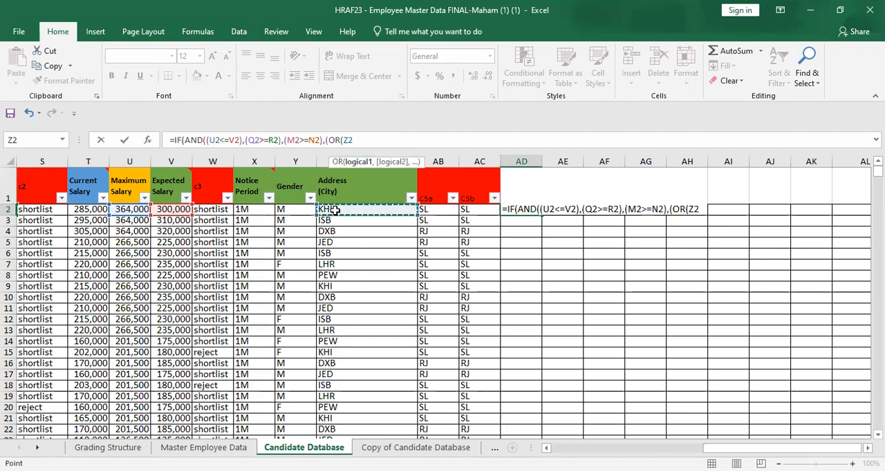
text(")
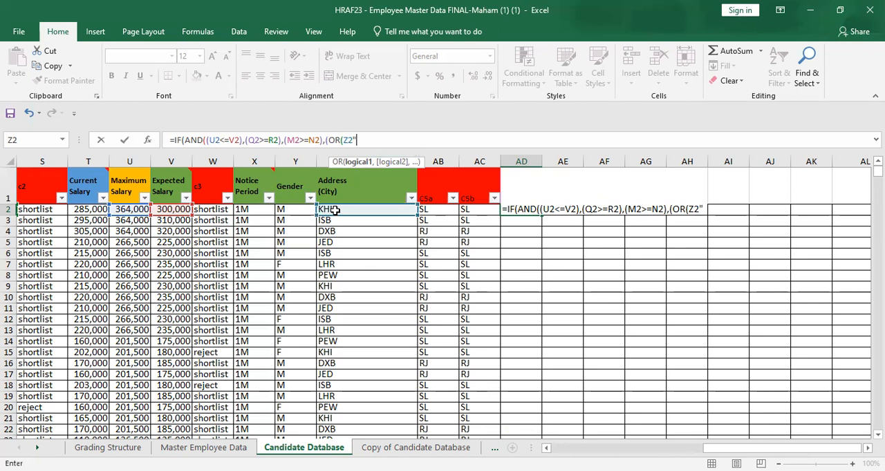
key(BackSpace)
text(="KHI")
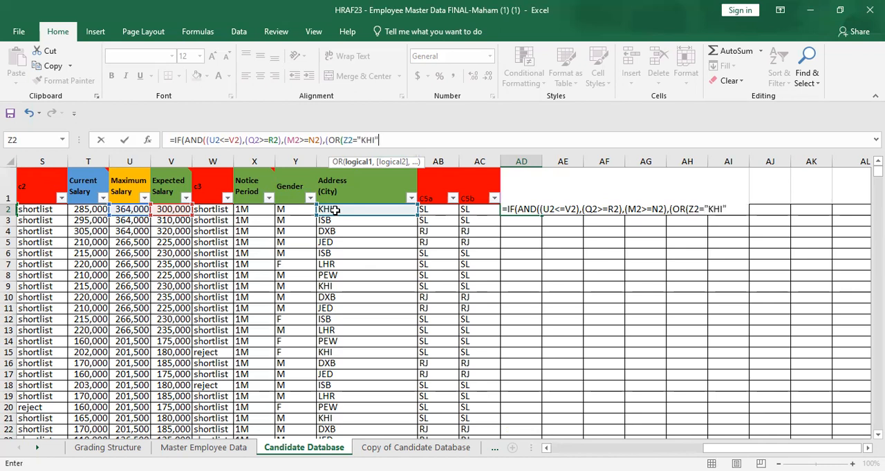
text(,)
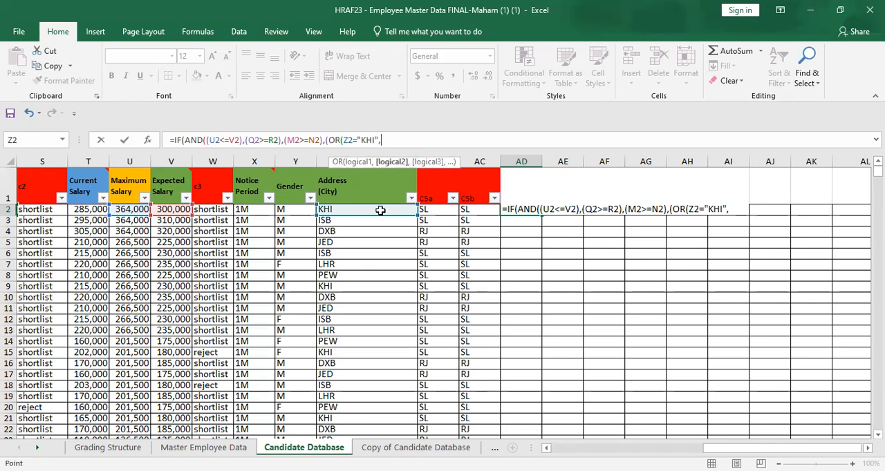
Step: Add a second argument to the OR that references Z2 with the city text "ISB"
click(377, 210)
text(")
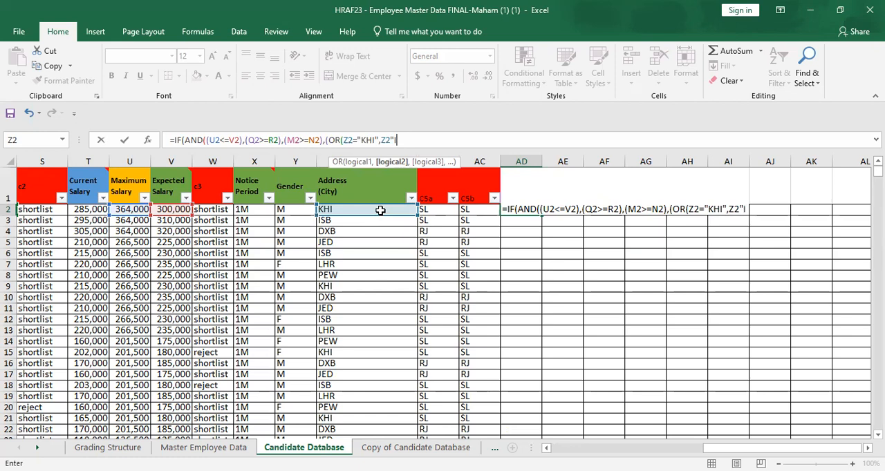
text(ISB)
text(",)
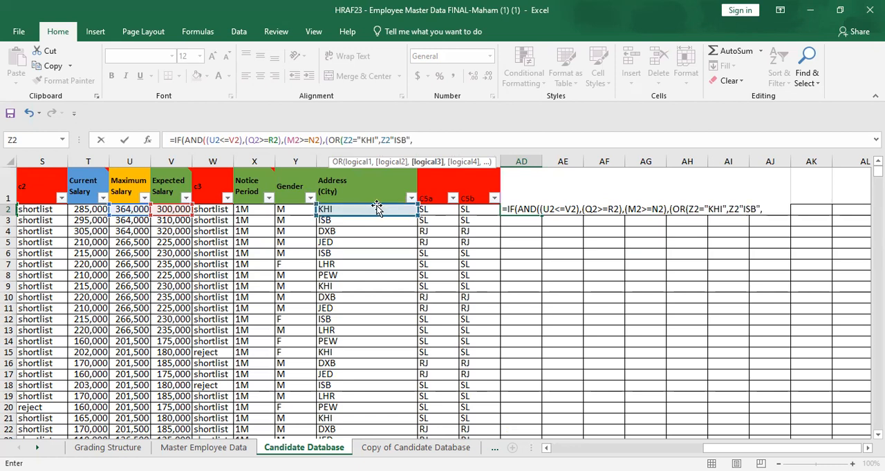
Step: Remove the stray Z2 reference after the "ISB" argument and correct that argument to Z2="ISB"
key(Left)
key(Left)
key(Left)
key(Left)
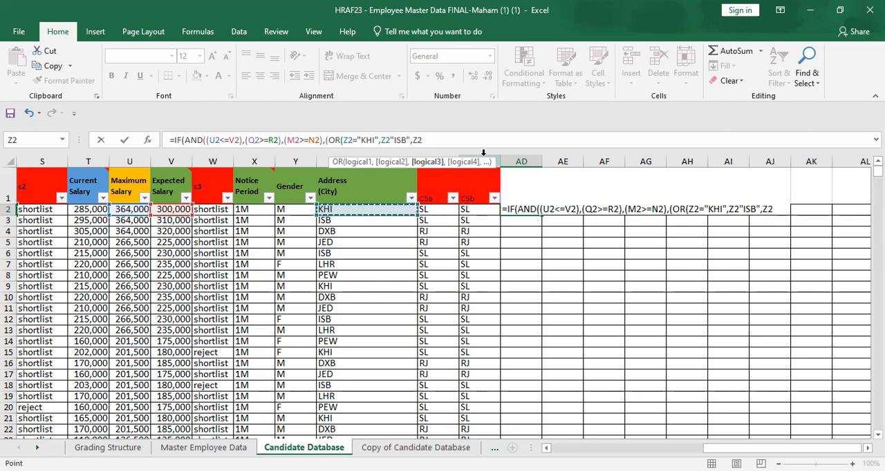
key(BackSpace)
key(BackSpace)
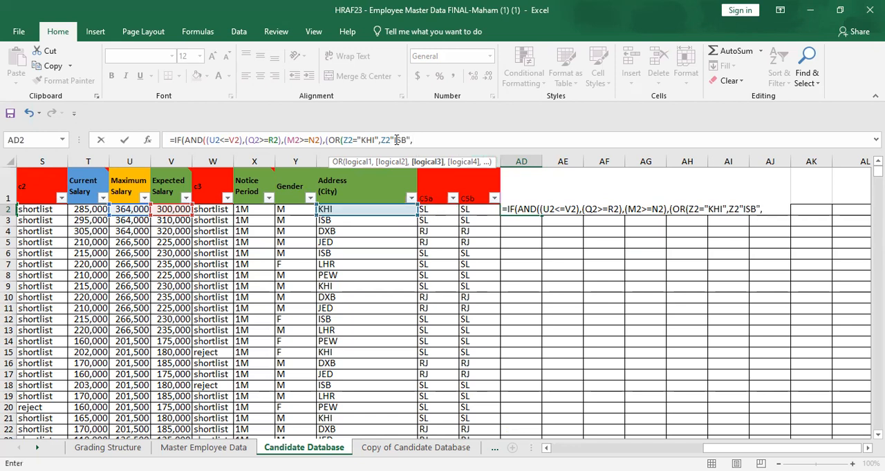
click(394, 140)
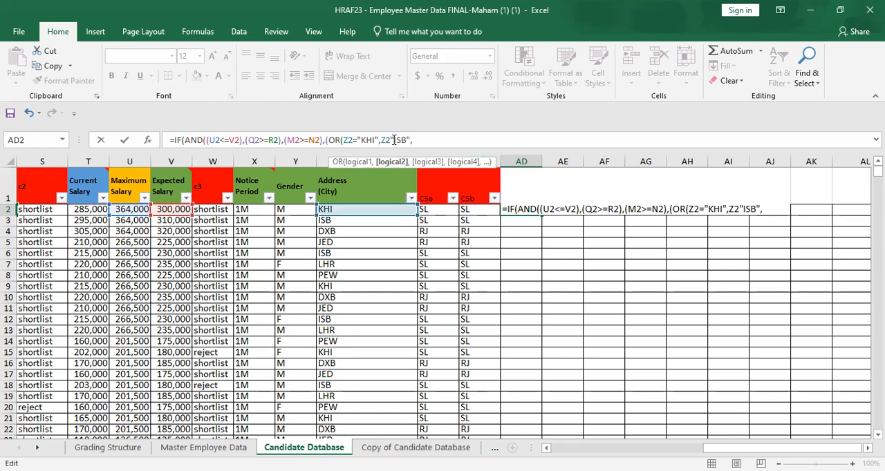
text(=)
click(467, 141)
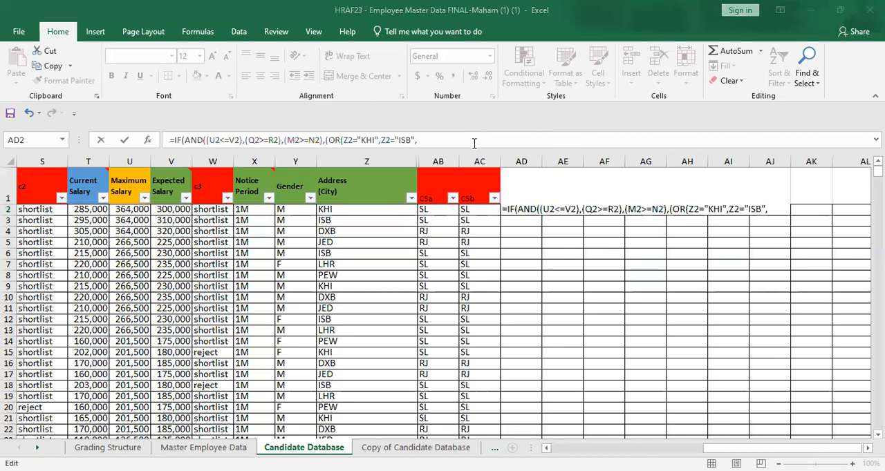
Step: Add Z2="LHR" as the OR's third condition, followed by a comma
click(357, 212)
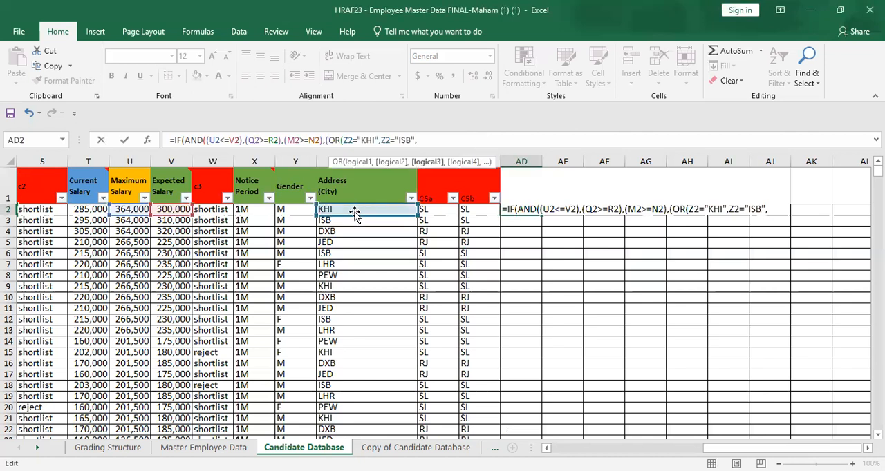
click(357, 209)
text(=)
text(")
text(l)
text(h)
key(BackSpace)
key(BackSpace)
text(L)
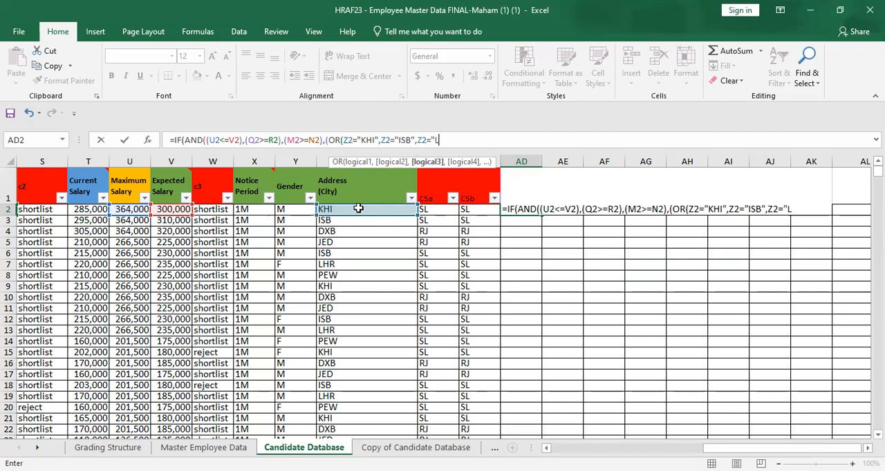
text(HR",)
Step: Add Z2="PEW" as the OR's fourth condition
click(358, 208)
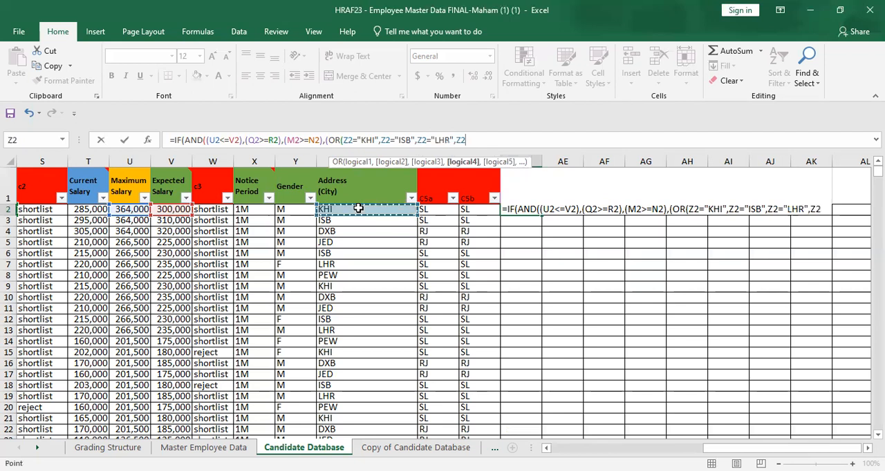
text(")
key(BackSpace)
text(="P)
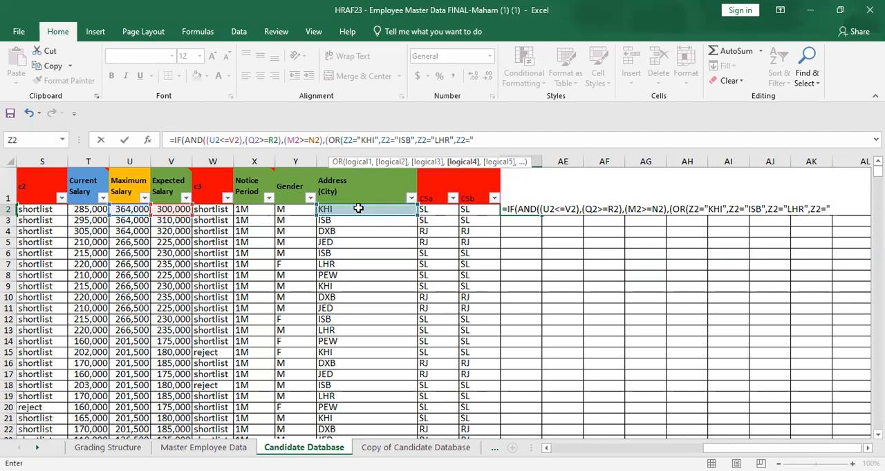
text(EW)
key(BackSpace)
text("))
text(")
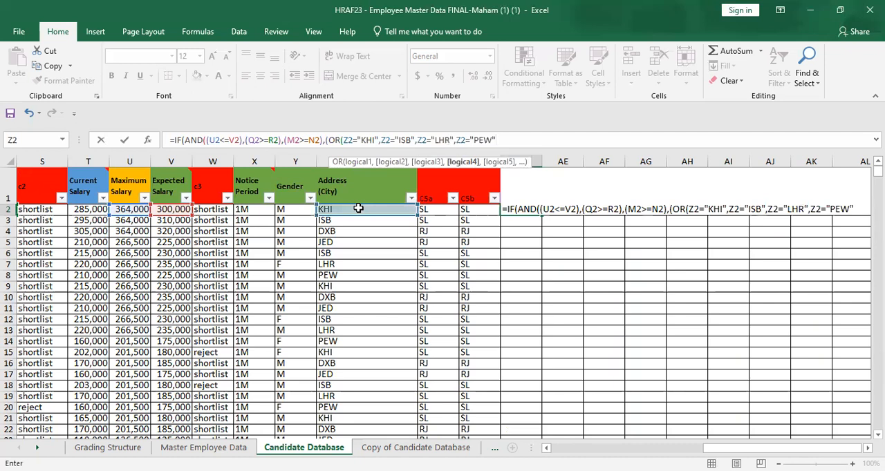
Step: Close the OR function, the bracket around it and the AND function
text()))
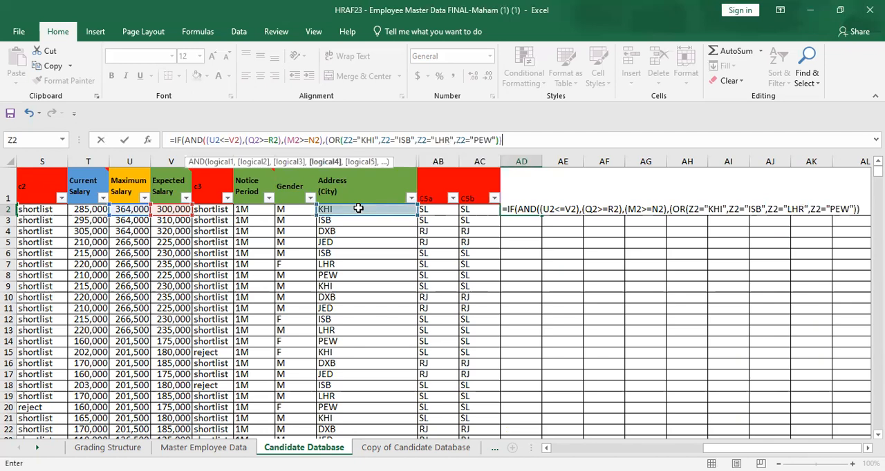
text( ))
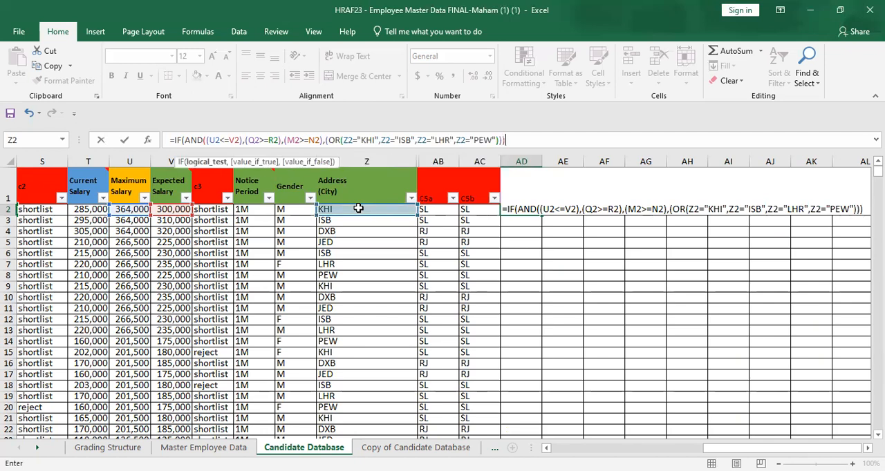
text(,)
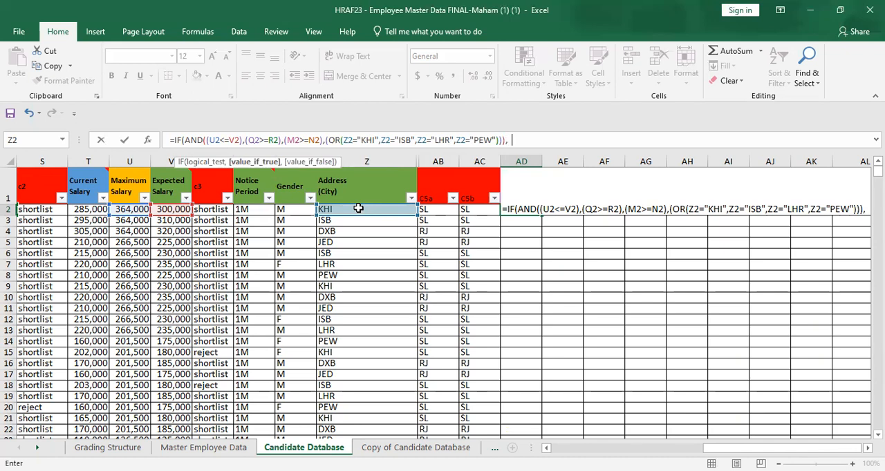
text("SL")
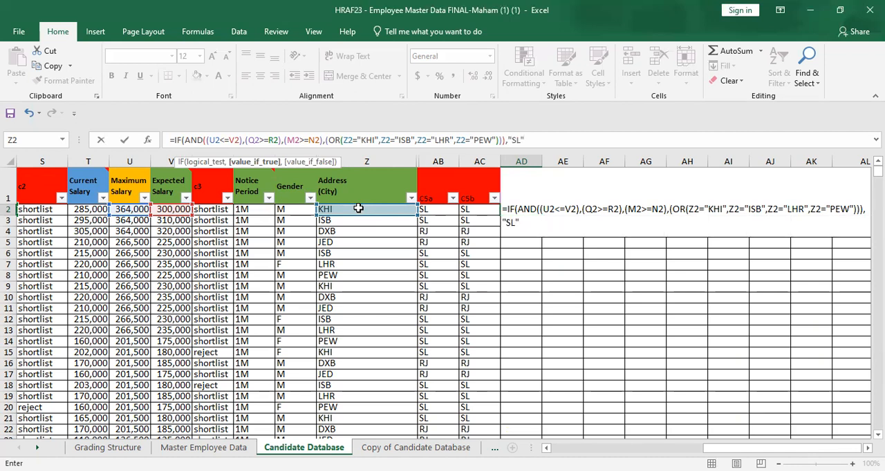
text(,")
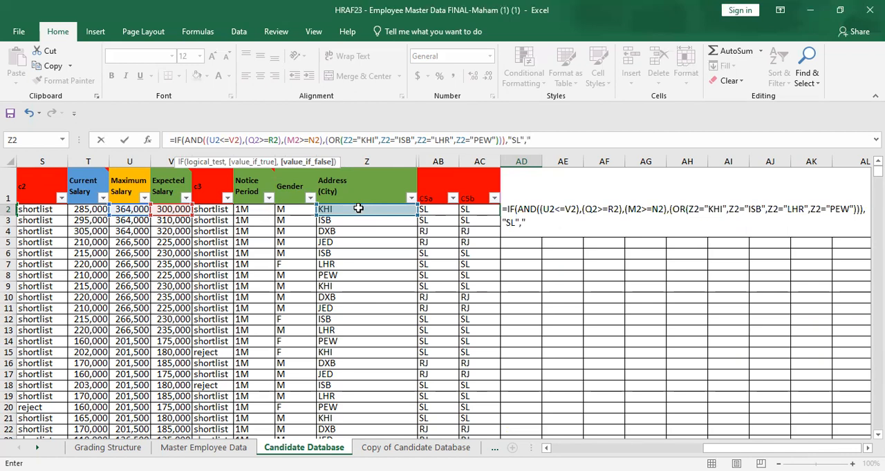
text(RJ")
Step: Set the IF's true result to "SL" and its false result to "RJ", and enter the formula in AD2
key(Return)
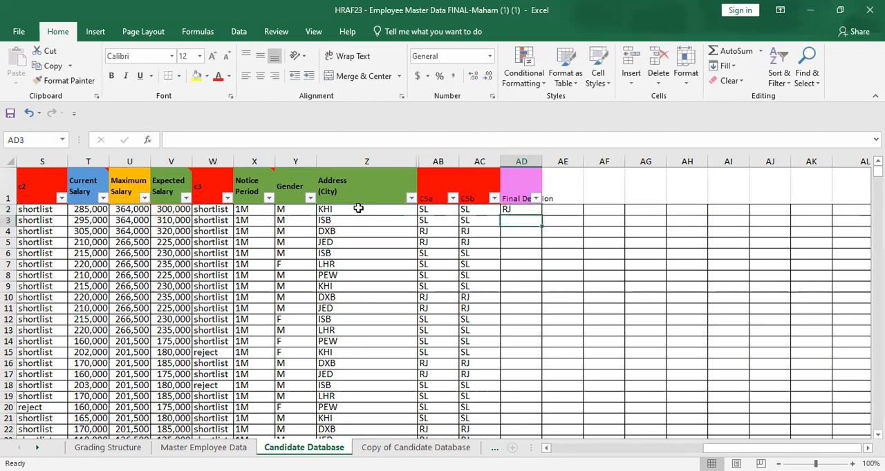
Step: Fill the Final Decision formula from AD2 down to AD40 and check the copies in AD31 and AD5
click(532, 208)
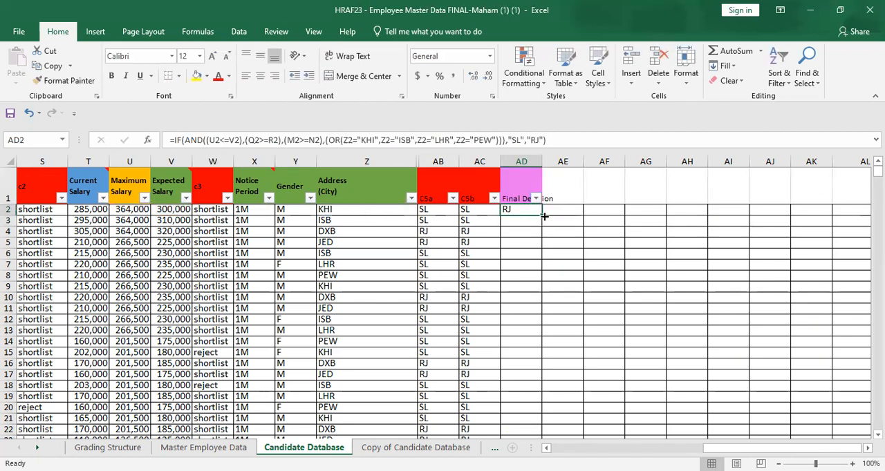
drag(541, 215, 525, 416)
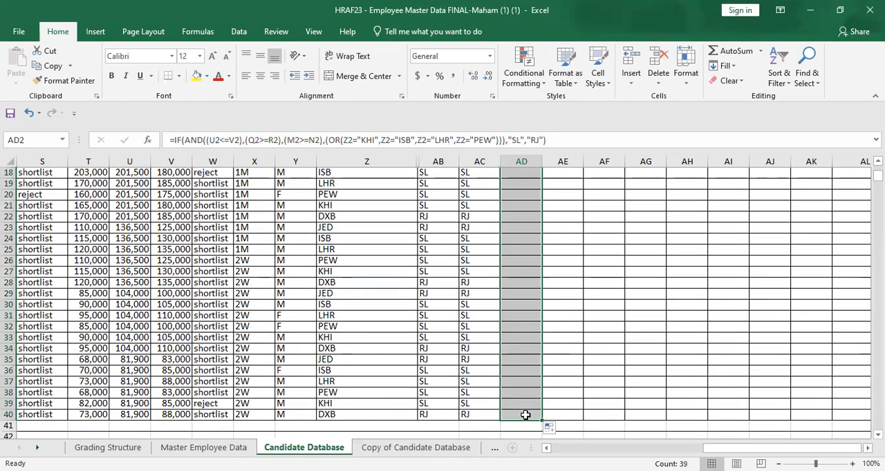
click(529, 315)
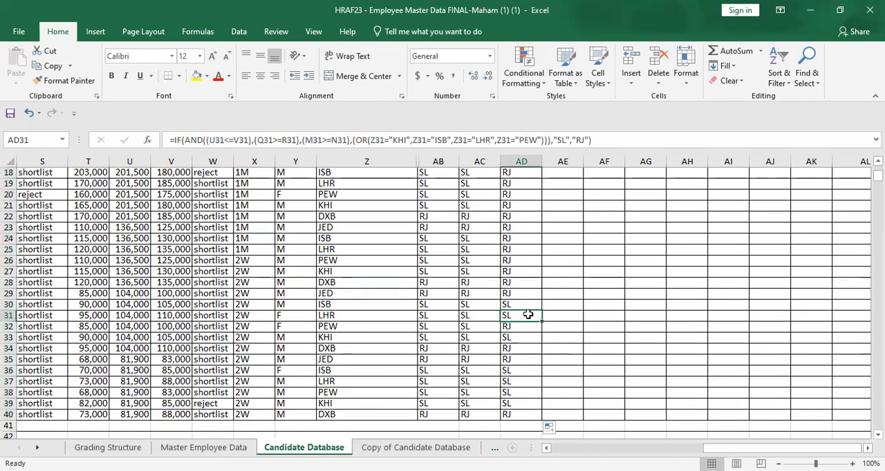
scroll(563, 239, up, 6)
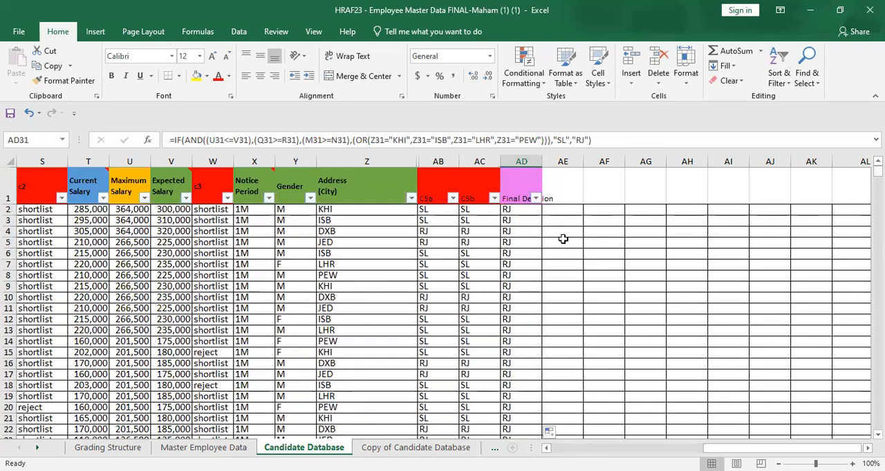
click(519, 241)
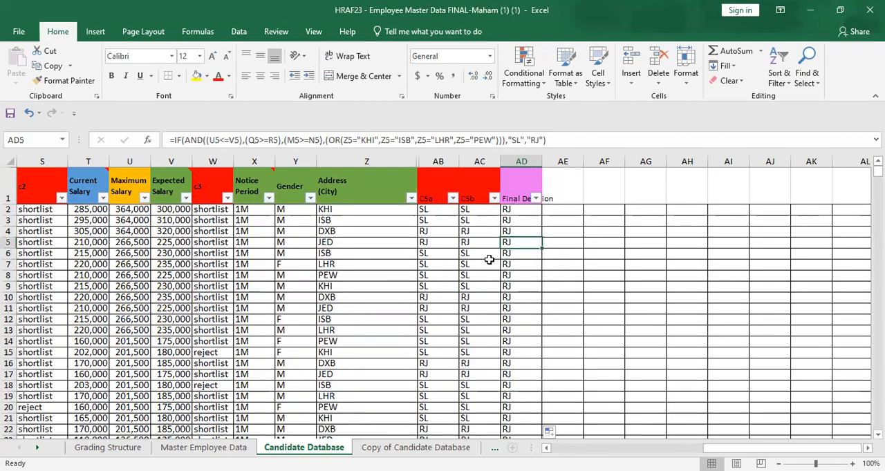
Step: Set the total experience in Q20 to 8
drag(781, 448, 773, 448)
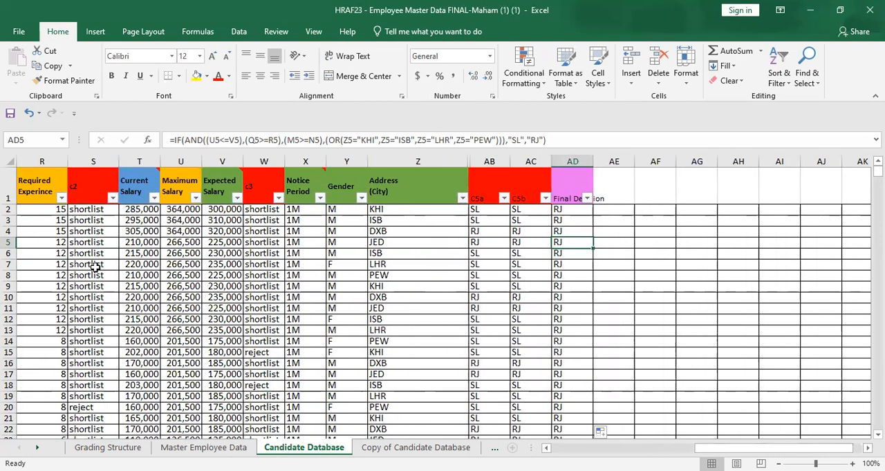
drag(696, 446, 687, 447)
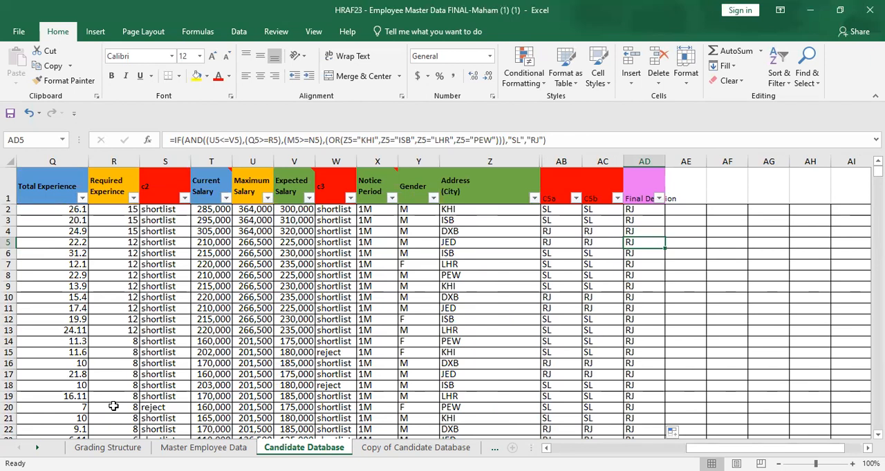
click(81, 409)
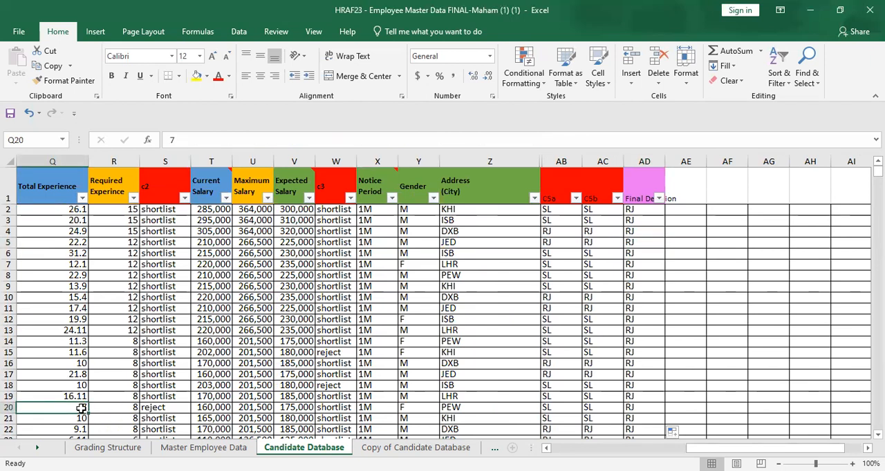
text(8)
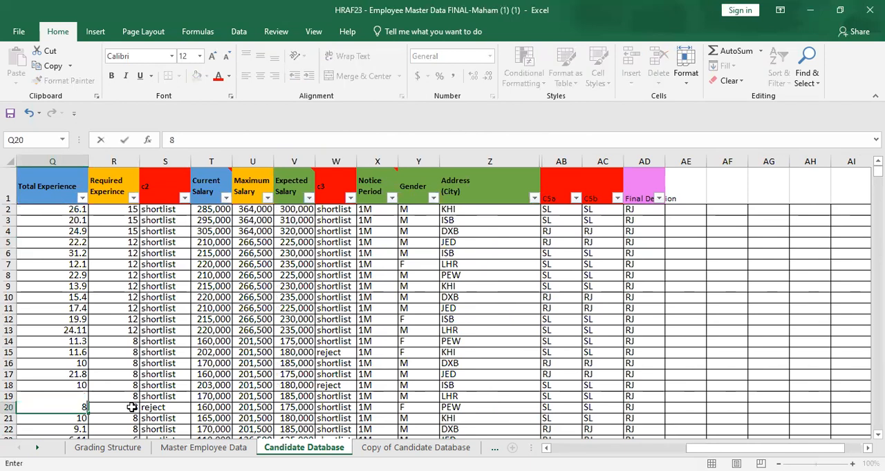
key(Return)
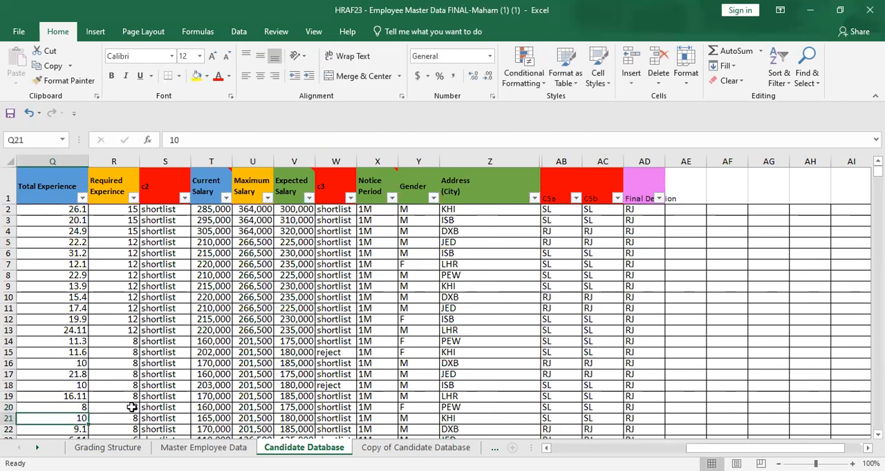
Step: Set the total experience in Q20 to 6
key(Up)
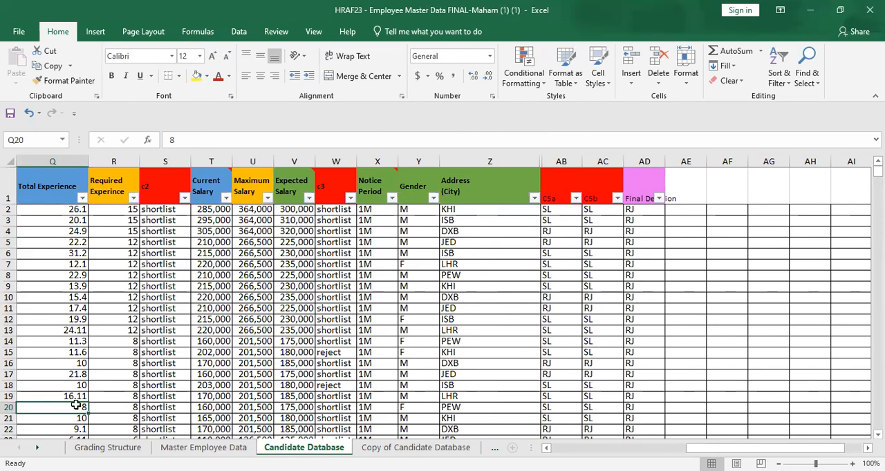
text(6)
key(Return)
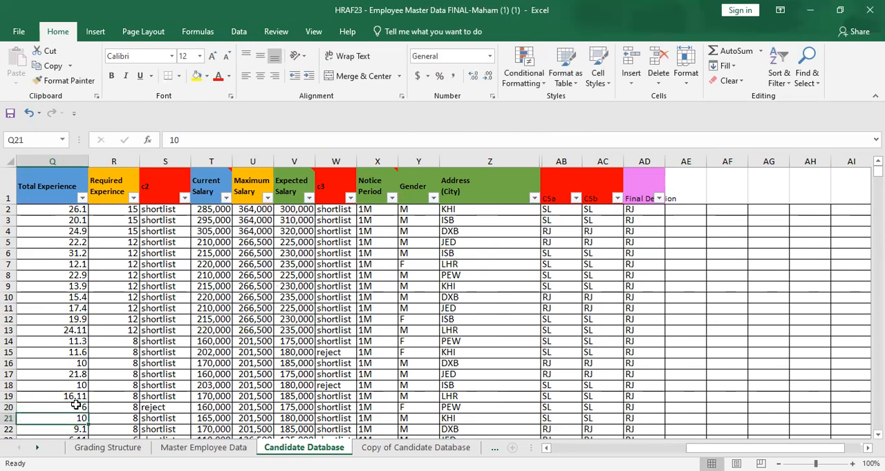
Step: Go across row 20 from the total experience to the address city to review the candidate's criteria
click(80, 407)
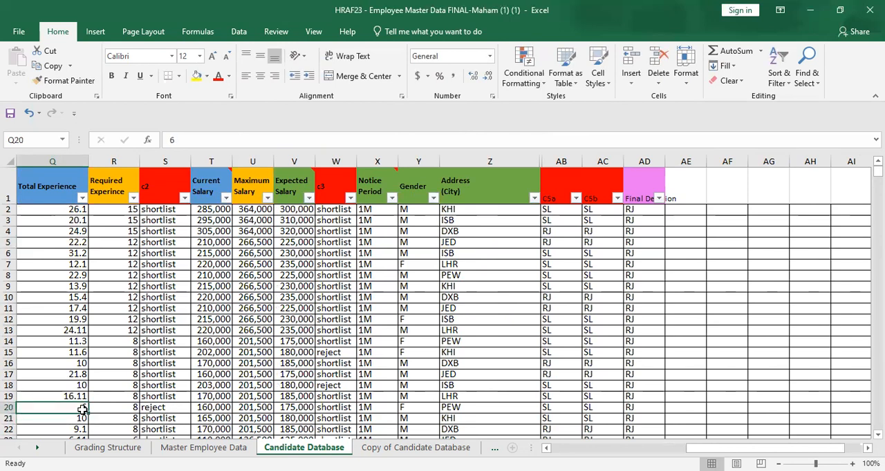
key(Right)
key(Right)
key(Right)
key(Right)
key(Right)
key(Right)
key(Right)
key(Right)
key(Right)
key(Right)
key(Right)
key(Right)
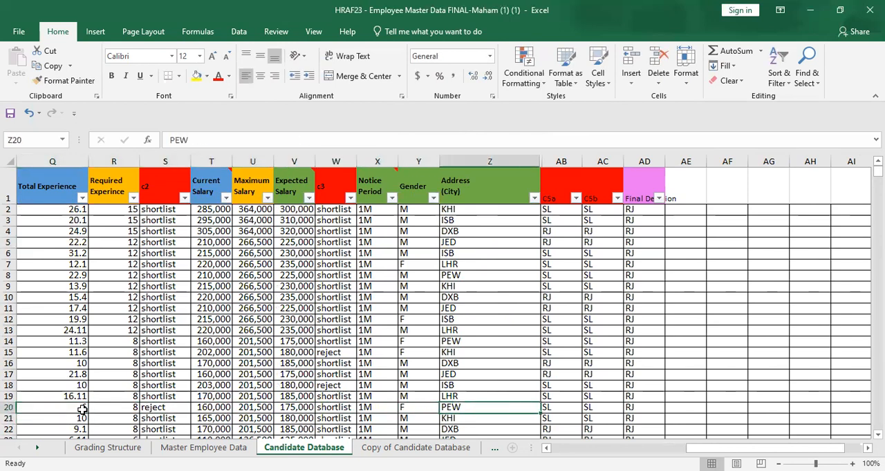